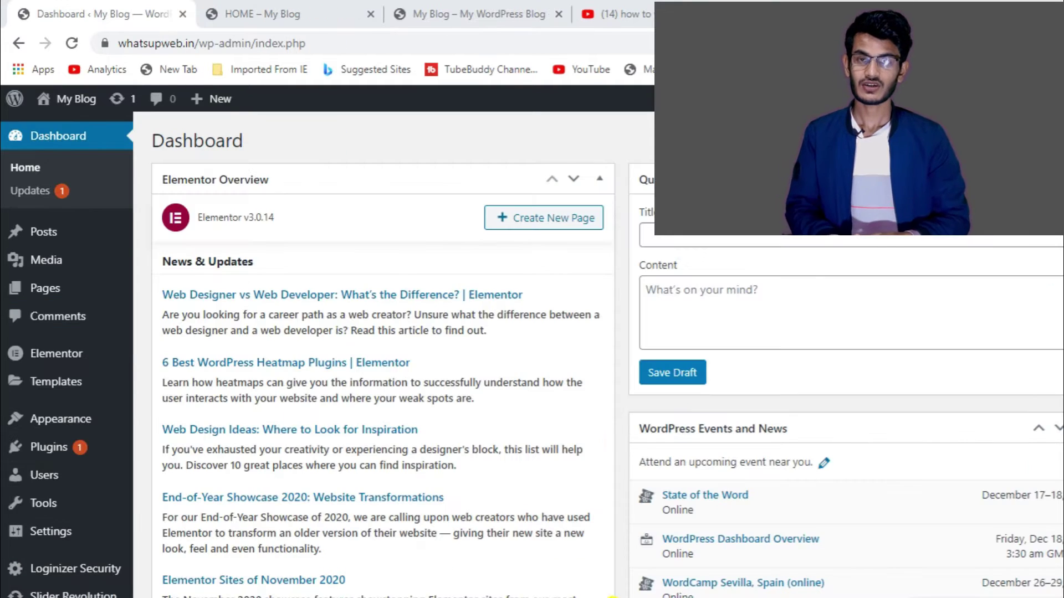
- Open the Slider Revolution plugin page from the WordPress dashboard
{"action": "scroll", "coordinate": [17, 432], "scroll_direction": "down", "scroll_amount": 4}
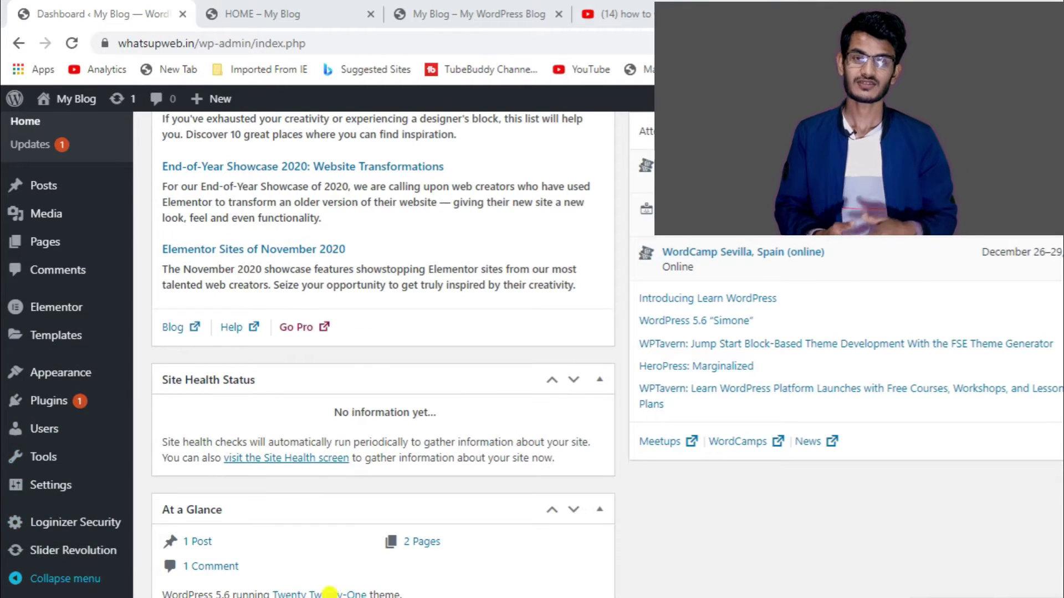
{"action": "mouse_move", "coordinate": [85, 521]}
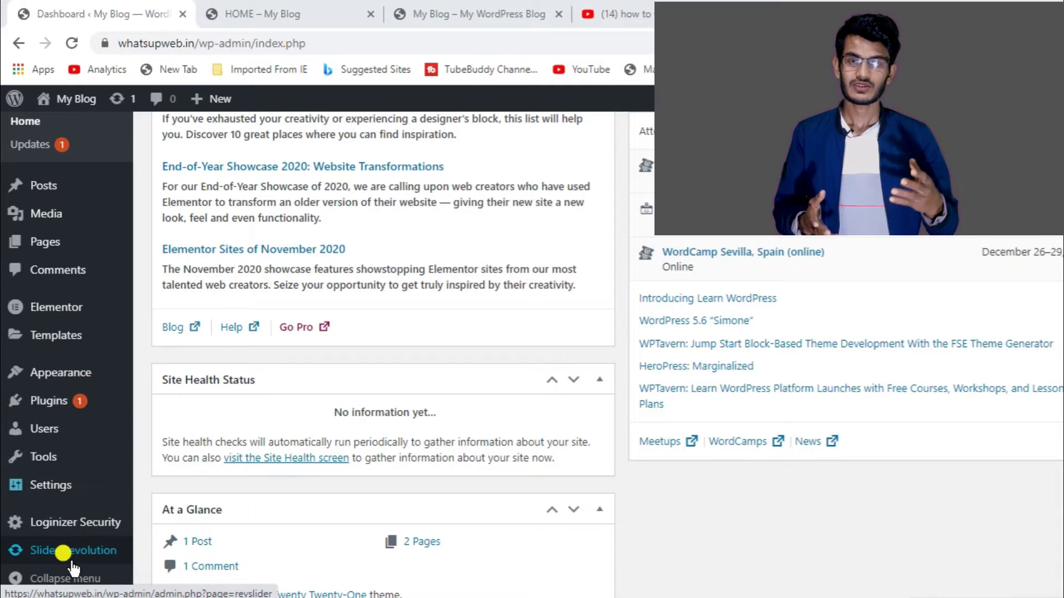
{"action": "scroll", "coordinate": [427, 504], "scroll_direction": "down", "scroll_amount": 4}
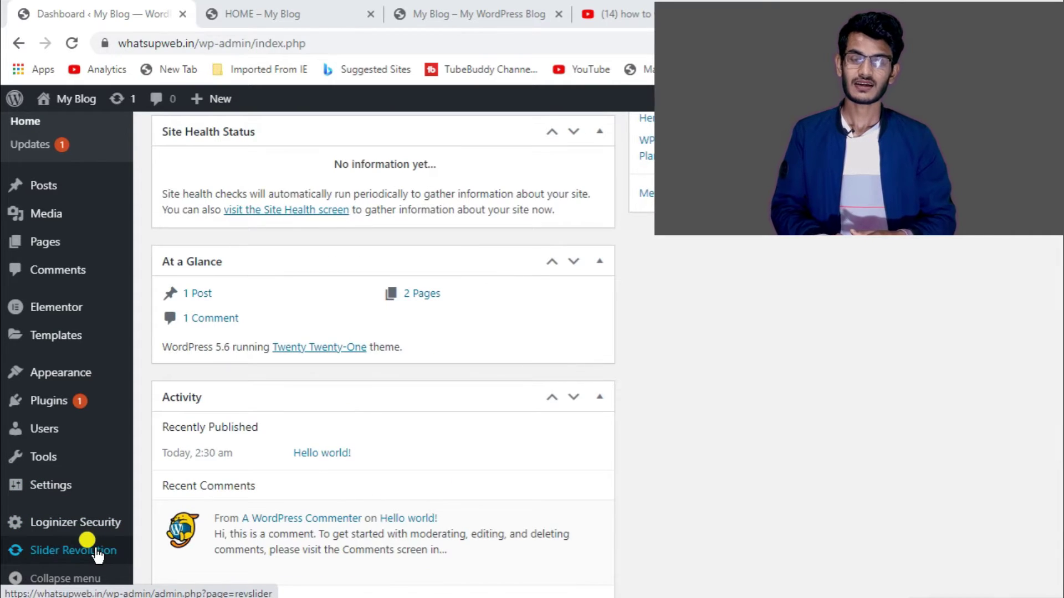
{"action": "left_click", "coordinate": [98, 552]}
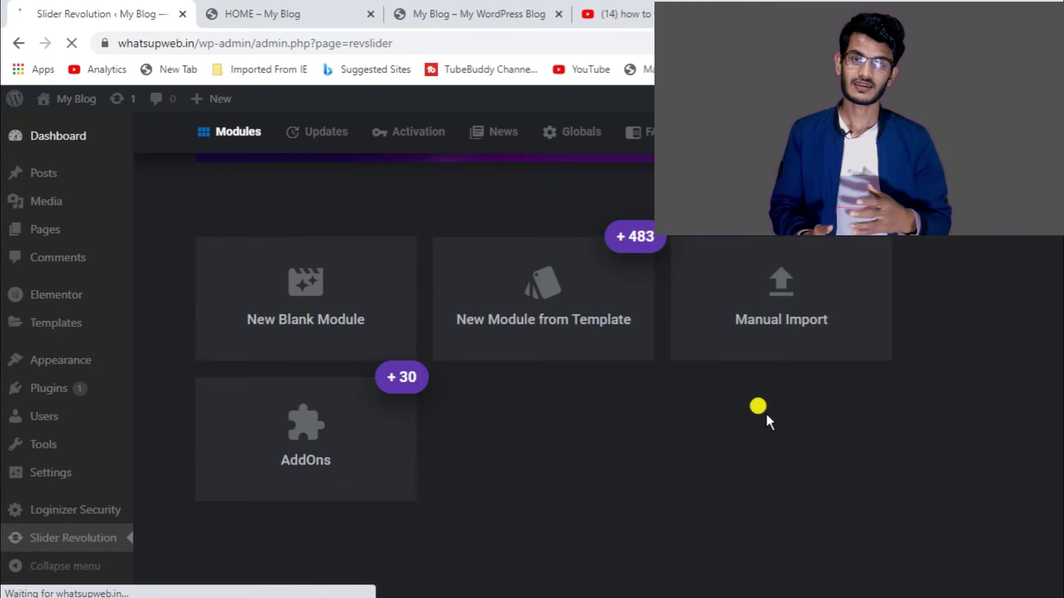
- Manually import the slider template archive big-summer-sale1-slidertemplates.com_-1 from the Downloads folder
{"action": "left_click", "coordinate": [759, 294]}
{"action": "left_click", "coordinate": [548, 388]}
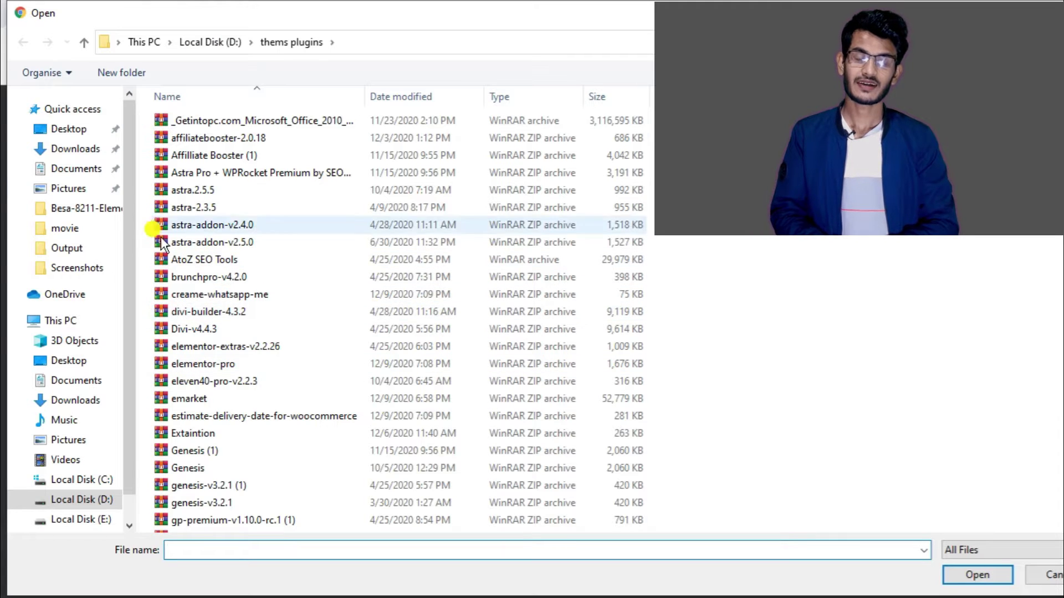
{"action": "left_click", "coordinate": [94, 149]}
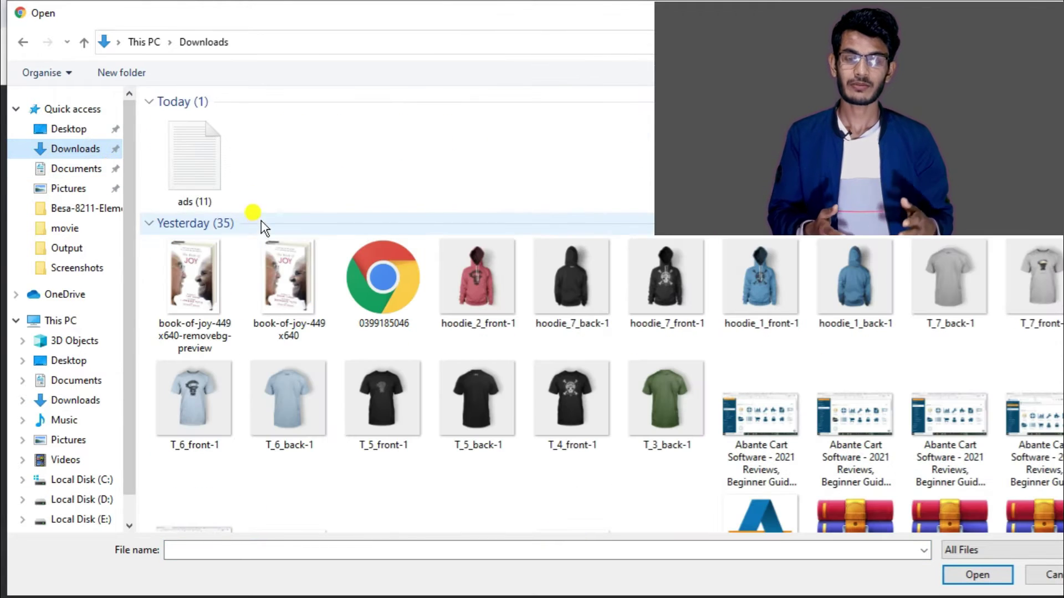
{"action": "scroll", "coordinate": [238, 209], "scroll_direction": "down", "scroll_amount": 5}
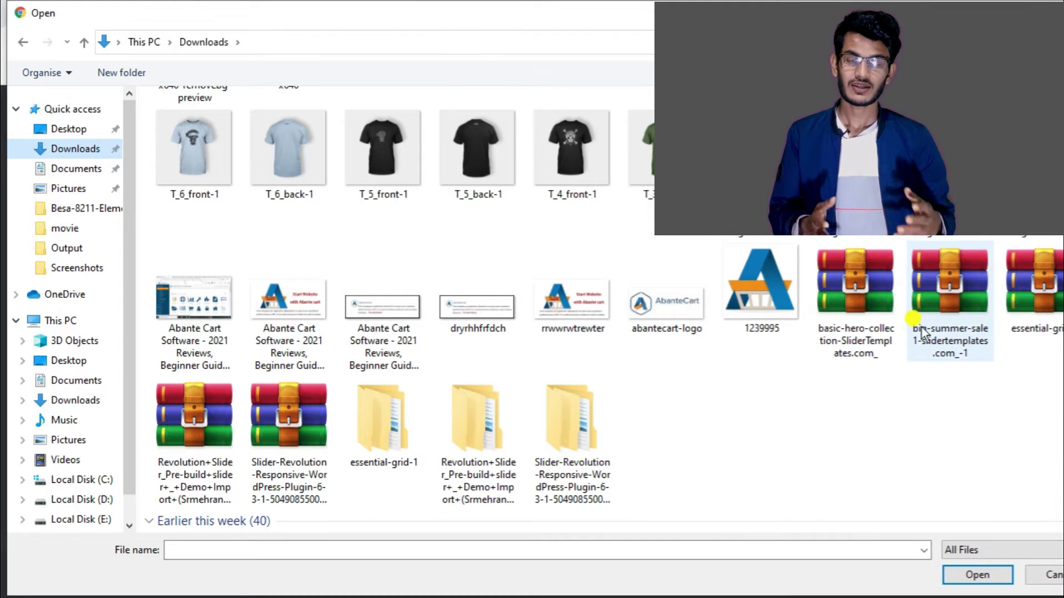
{"action": "left_click", "coordinate": [937, 285]}
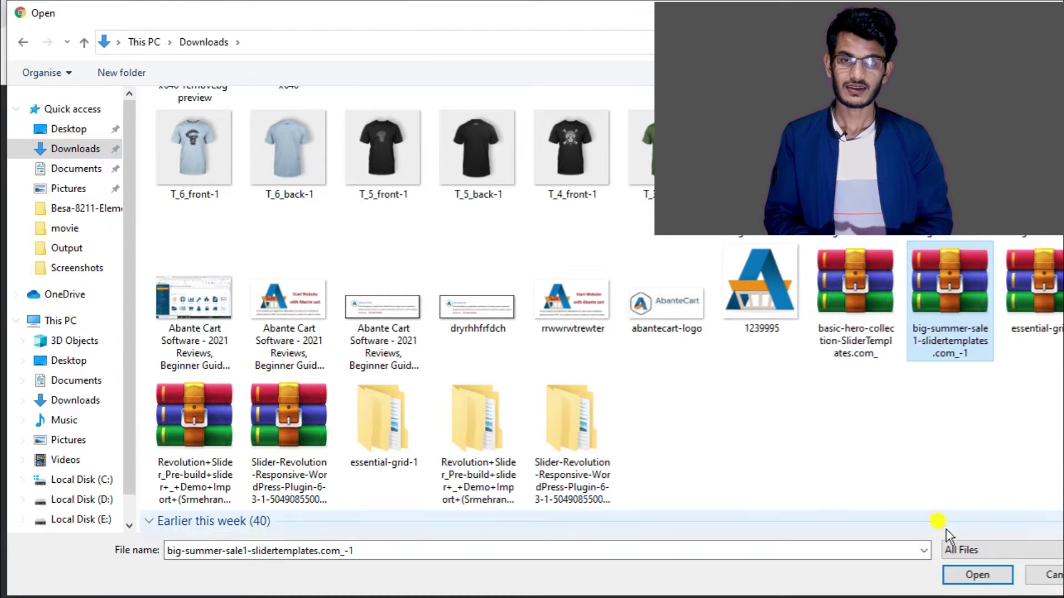
{"action": "left_click", "coordinate": [989, 576]}
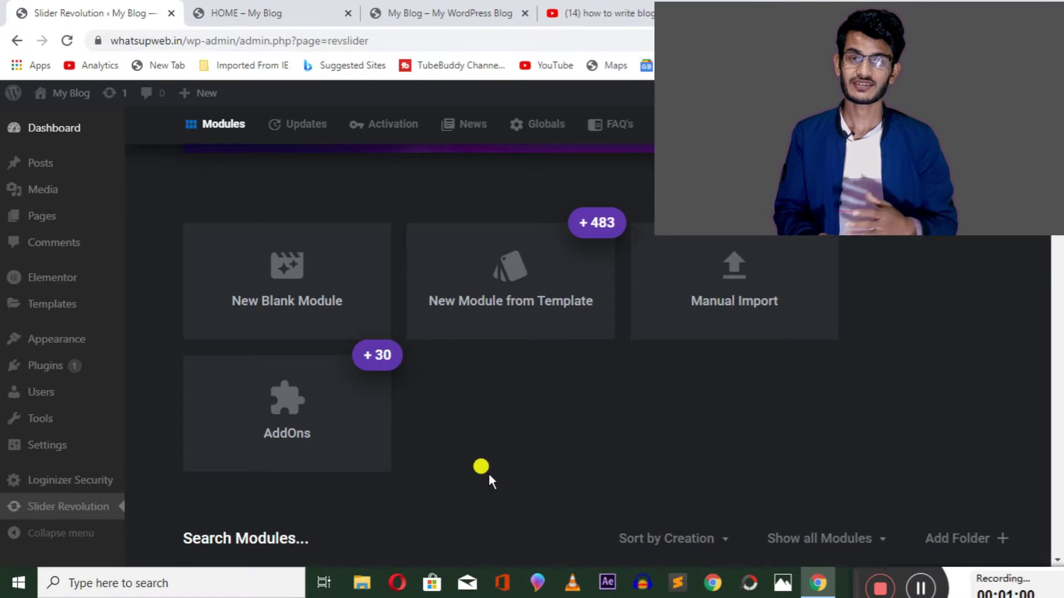
- Show the slides of the Big Summer Sale1 module and open slide #1 for editing
{"action": "scroll", "coordinate": [488, 473], "scroll_direction": "down", "scroll_amount": 6}
{"action": "scroll", "coordinate": [490, 480], "scroll_direction": "up", "scroll_amount": 4}
{"action": "mouse_move", "coordinate": [352, 452]}
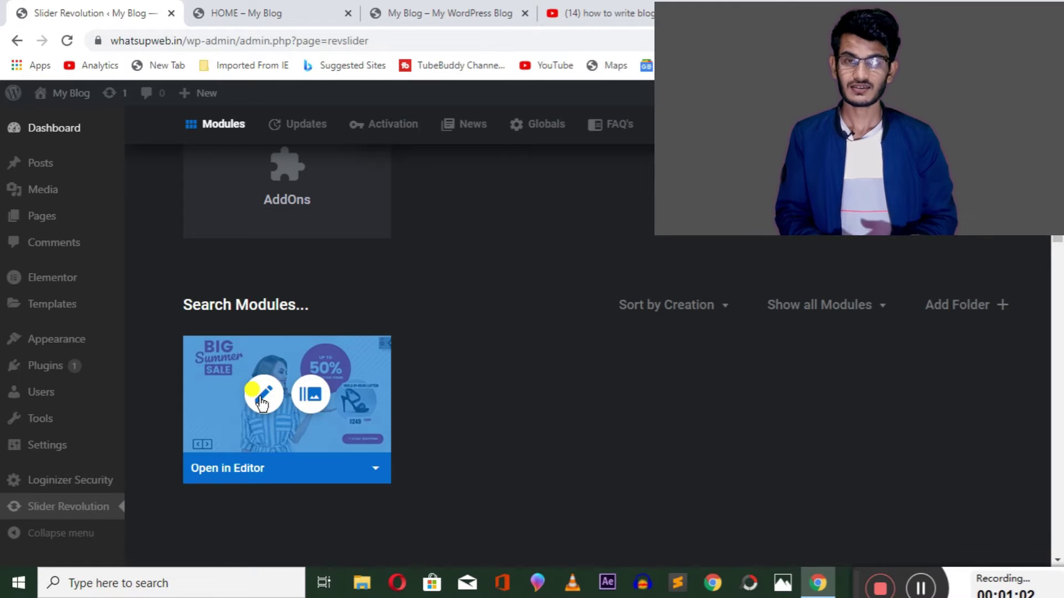
{"action": "mouse_move", "coordinate": [357, 421]}
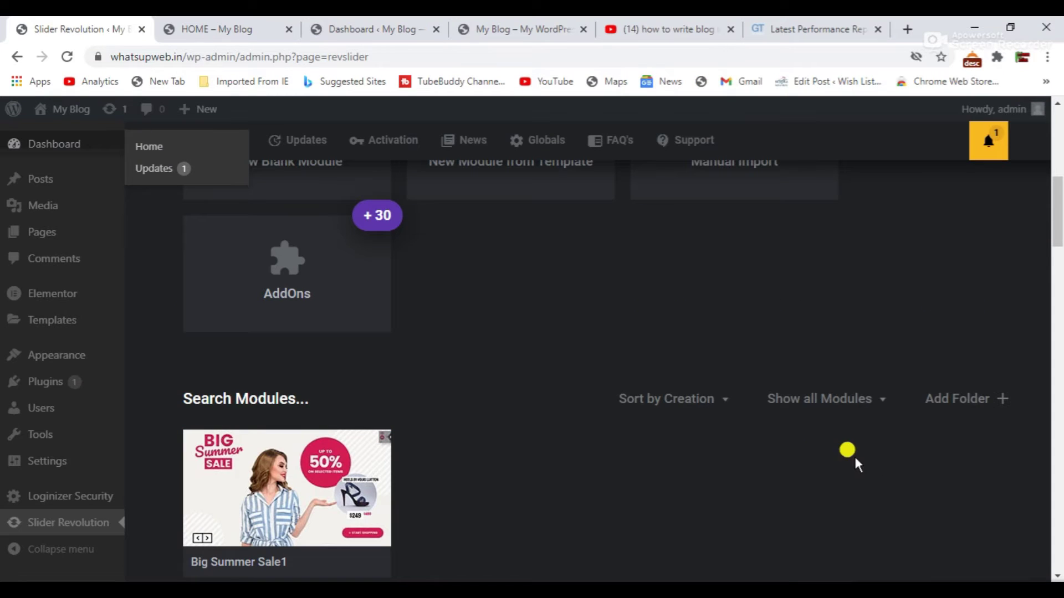
{"action": "scroll", "coordinate": [499, 465], "scroll_direction": "down", "scroll_amount": 1}
{"action": "mouse_move", "coordinate": [364, 451]}
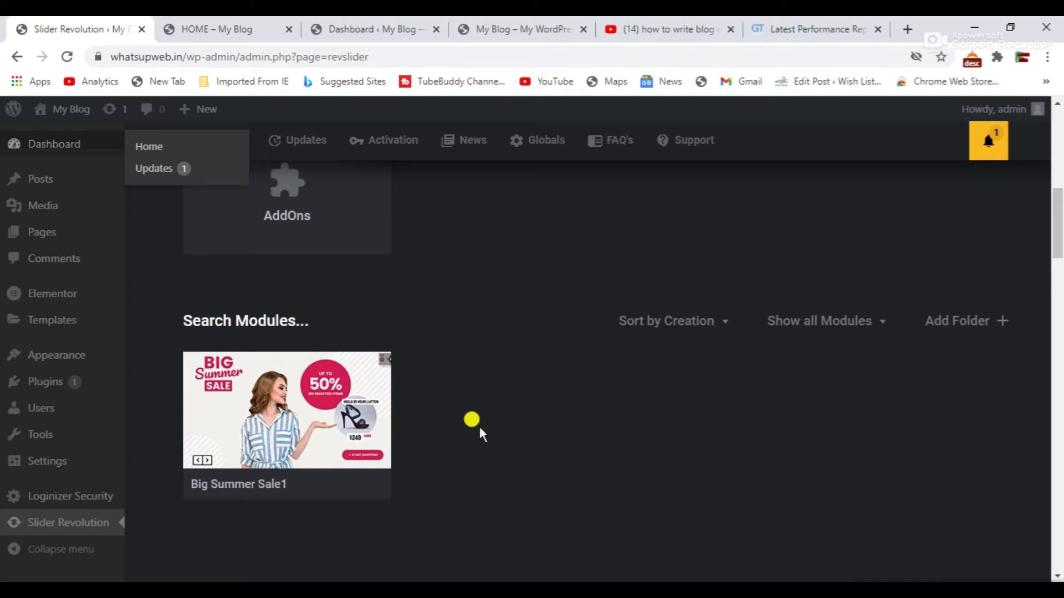
{"action": "mouse_move", "coordinate": [312, 424]}
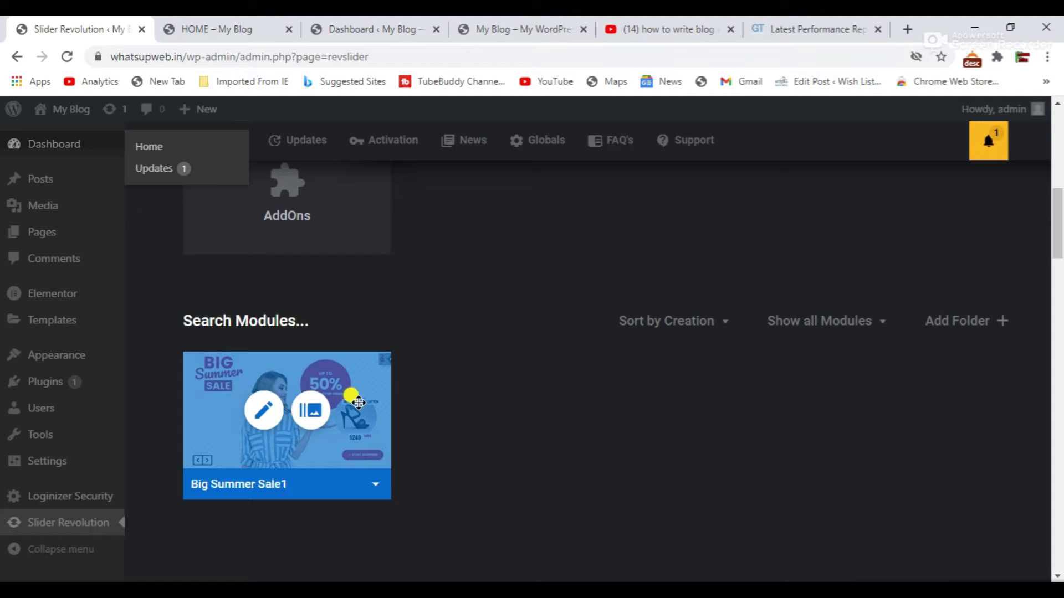
{"action": "left_click", "coordinate": [311, 411]}
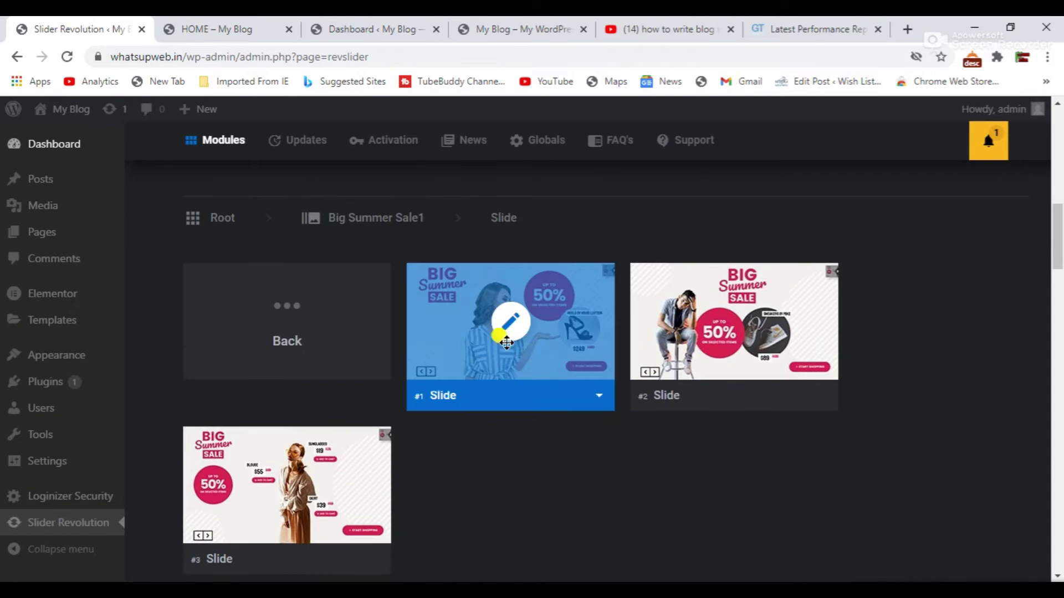
{"action": "mouse_move", "coordinate": [697, 366]}
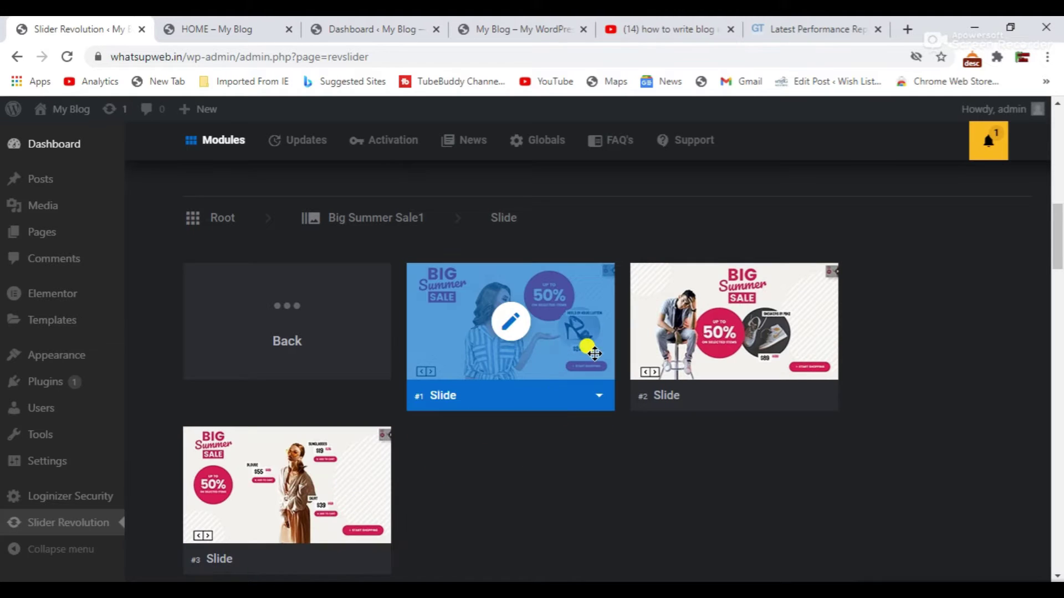
{"action": "left_click", "coordinate": [511, 321]}
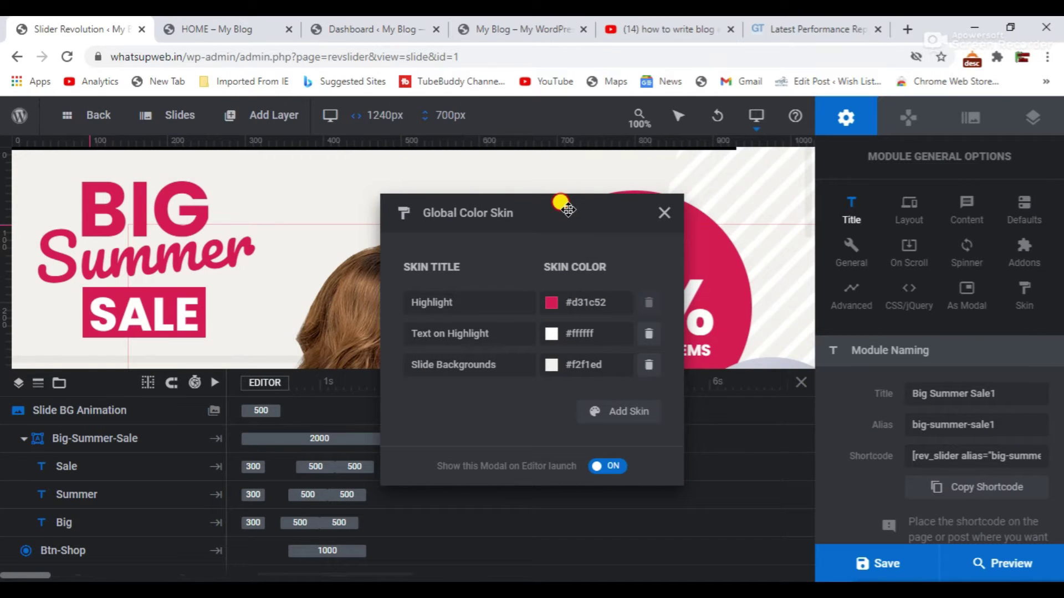
- Change the global Highlight skin color to green #338c00 and close the Global Color Skin dialog
{"action": "left_click_drag", "start_coordinate": [566, 208], "coordinate": [808, 340]}
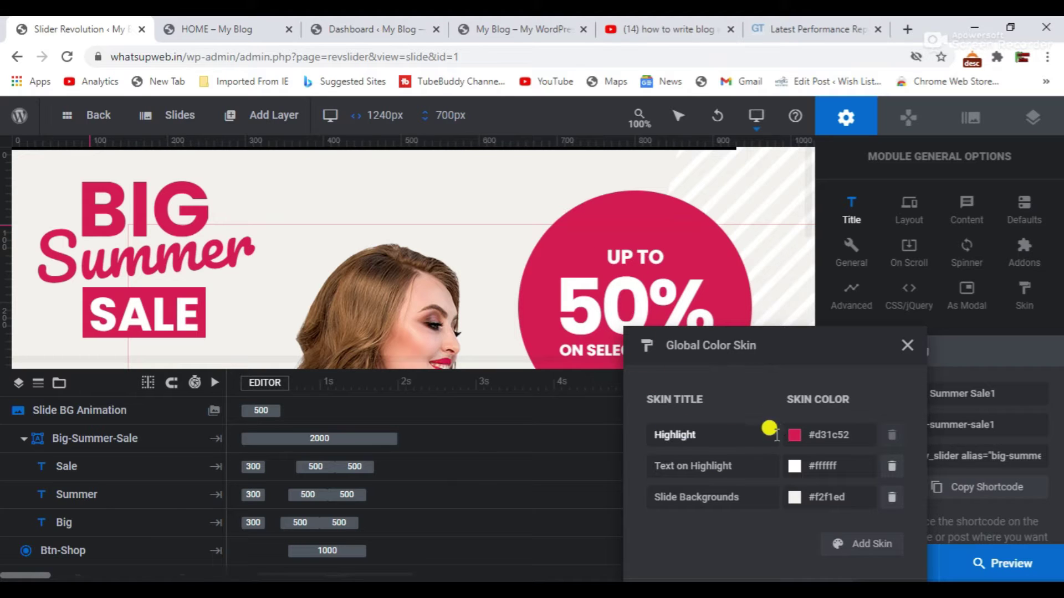
{"action": "left_click", "coordinate": [796, 436]}
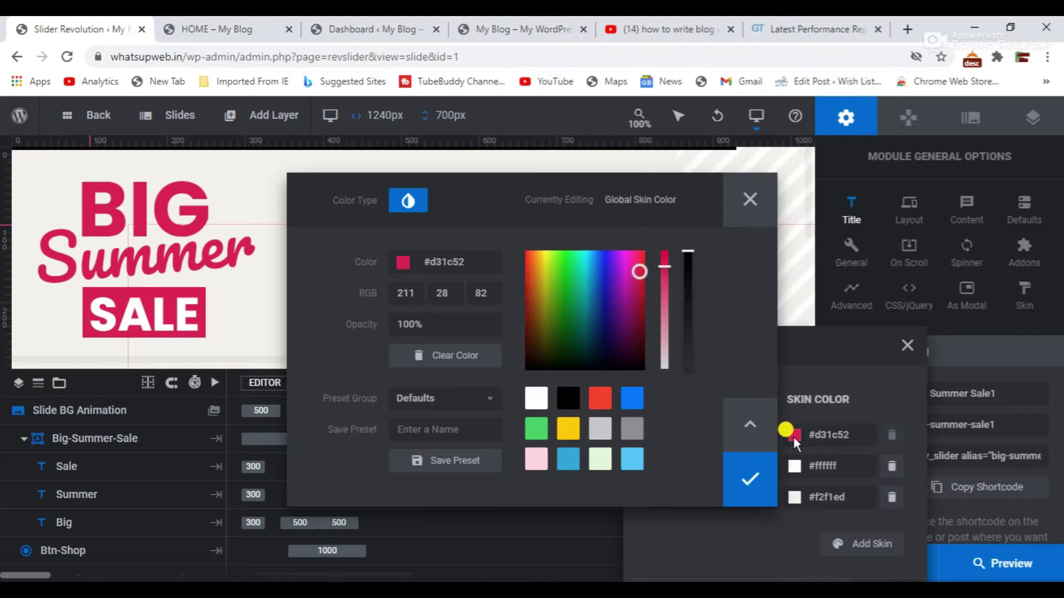
{"action": "left_click", "coordinate": [561, 276]}
{"action": "left_click", "coordinate": [664, 253]}
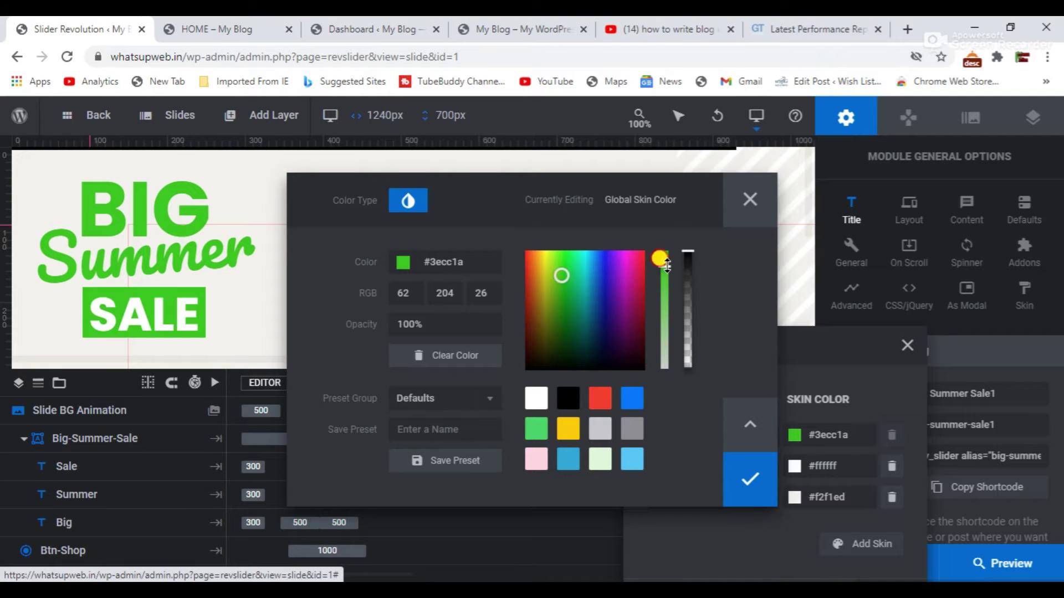
{"action": "left_click_drag", "start_coordinate": [559, 275], "coordinate": [559, 305]}
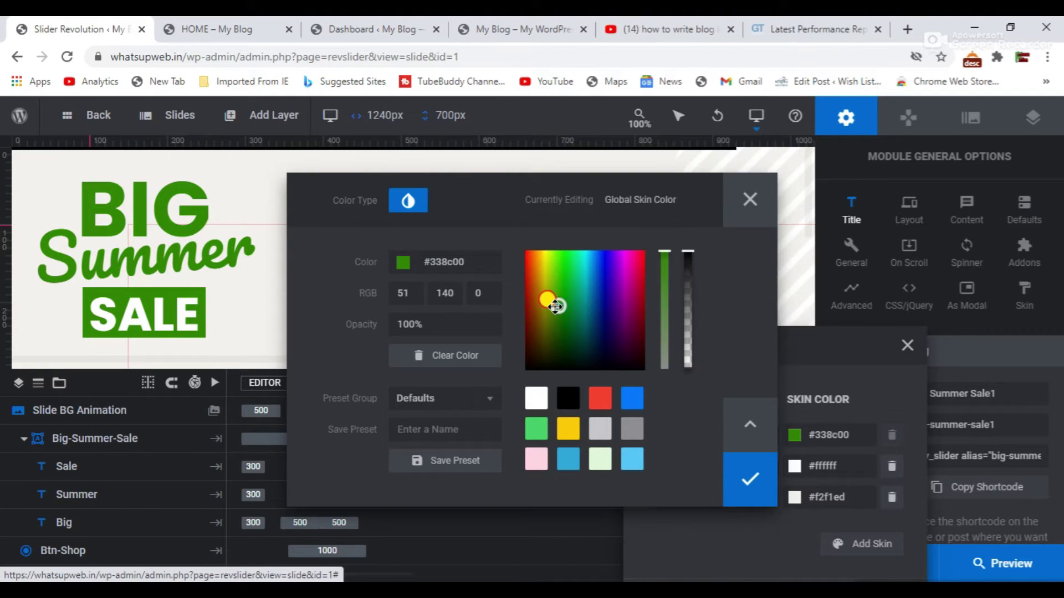
{"action": "left_click", "coordinate": [748, 473]}
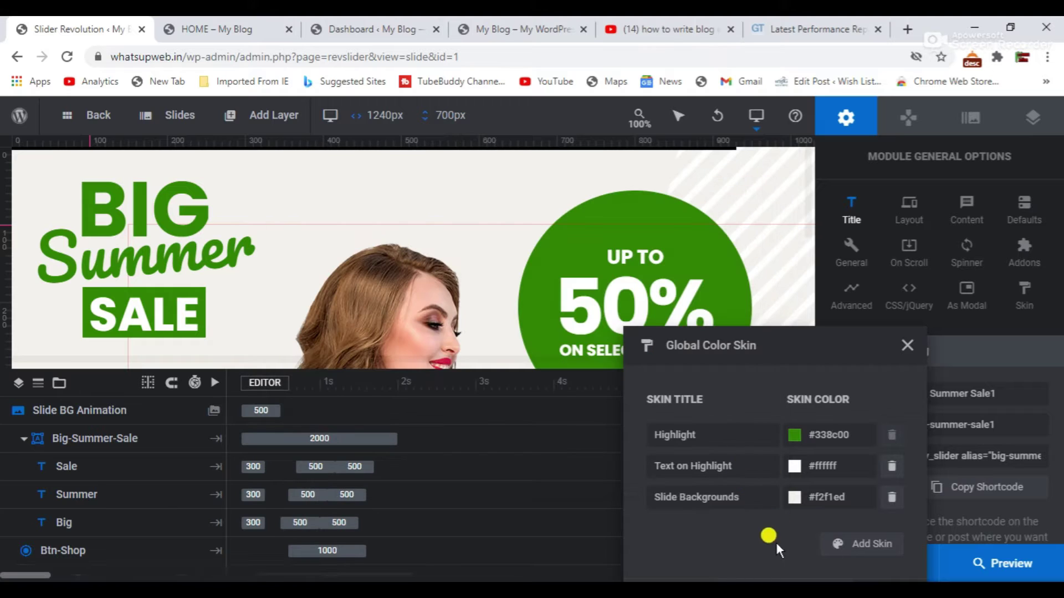
{"action": "left_click", "coordinate": [907, 346]}
- In the module's layout options, set the layer area height for browser widths above 1024 to 400px
{"action": "scroll", "coordinate": [409, 311], "scroll_direction": "down", "scroll_amount": 1}
{"action": "scroll", "coordinate": [409, 314], "scroll_direction": "up", "scroll_amount": 1}
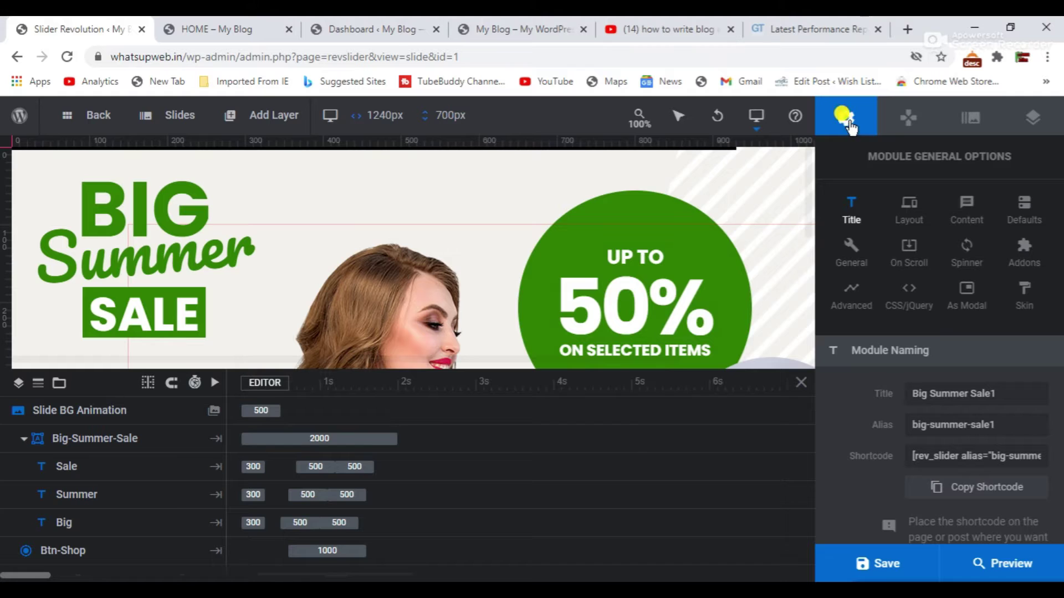
{"action": "left_click", "coordinate": [909, 214]}
{"action": "scroll", "coordinate": [894, 184], "scroll_direction": "up", "scroll_amount": 2}
{"action": "scroll", "coordinate": [928, 290], "scroll_direction": "down", "scroll_amount": 8}
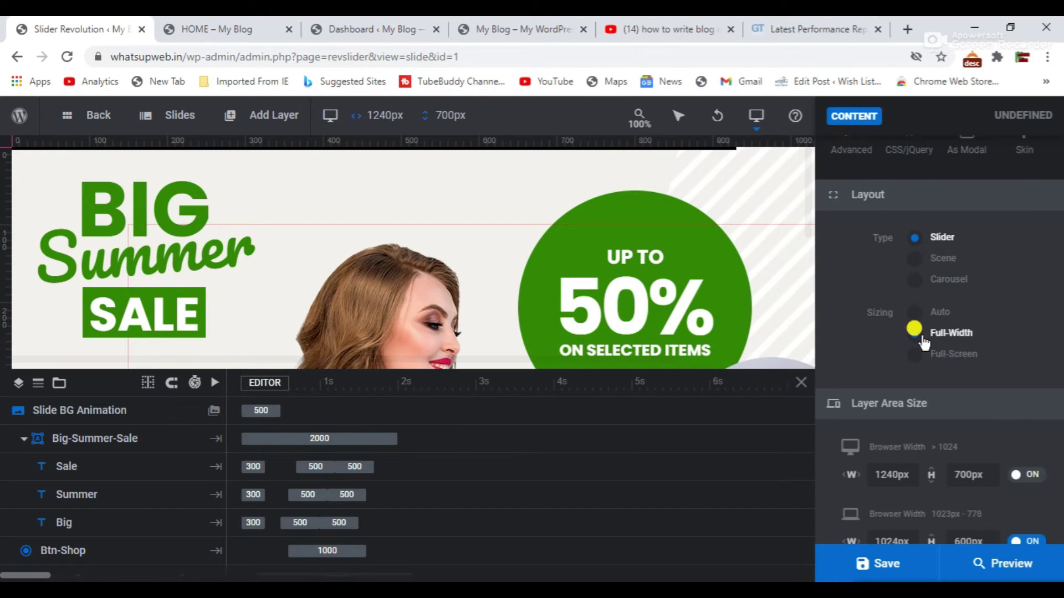
{"action": "scroll", "coordinate": [939, 358], "scroll_direction": "up", "scroll_amount": 2}
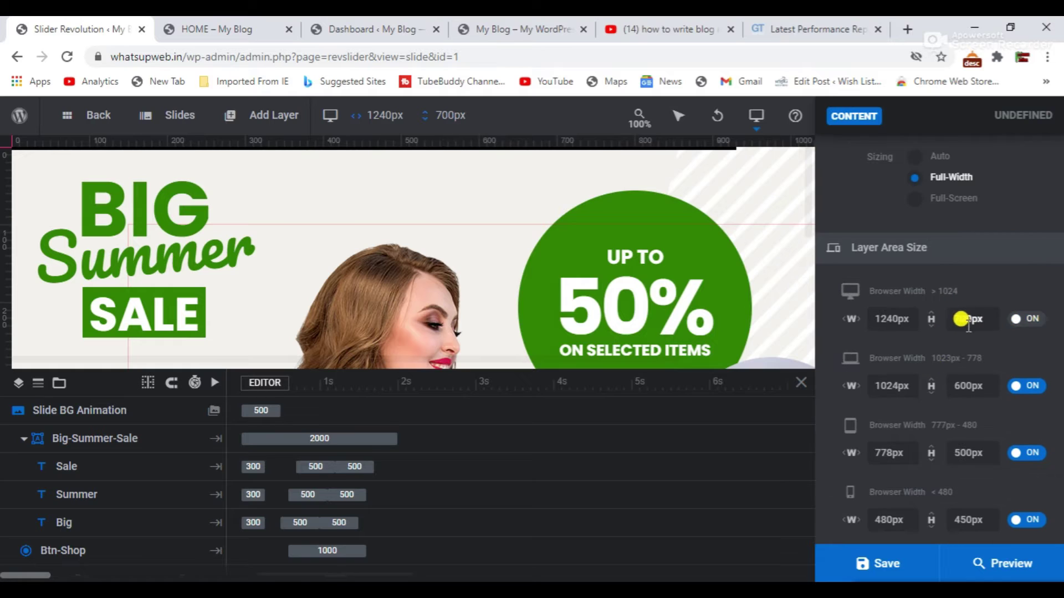
{"action": "double_click", "coordinate": [969, 453]}
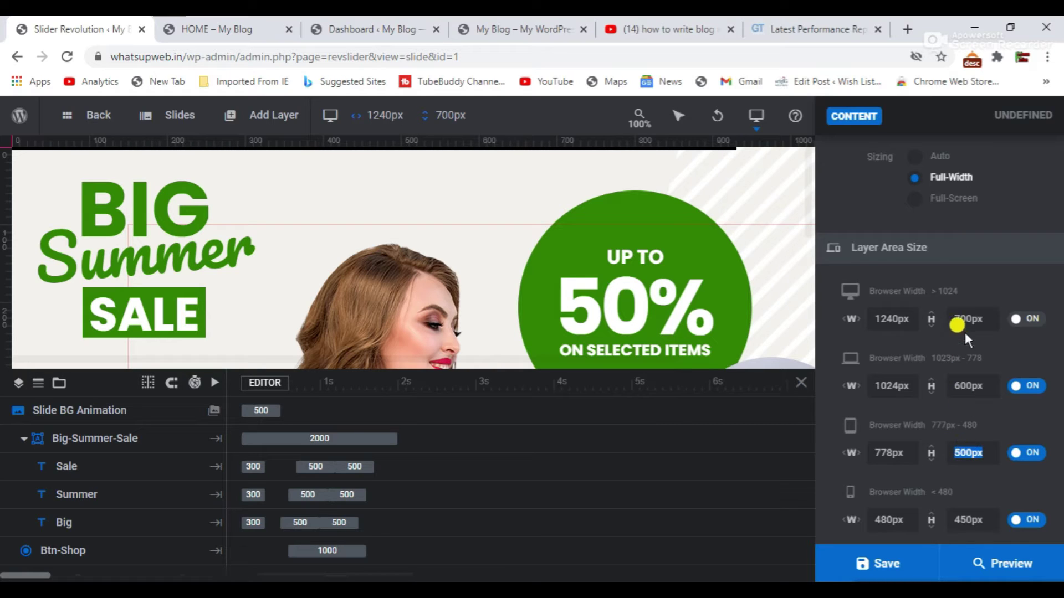
{"action": "double_click", "coordinate": [965, 315]}
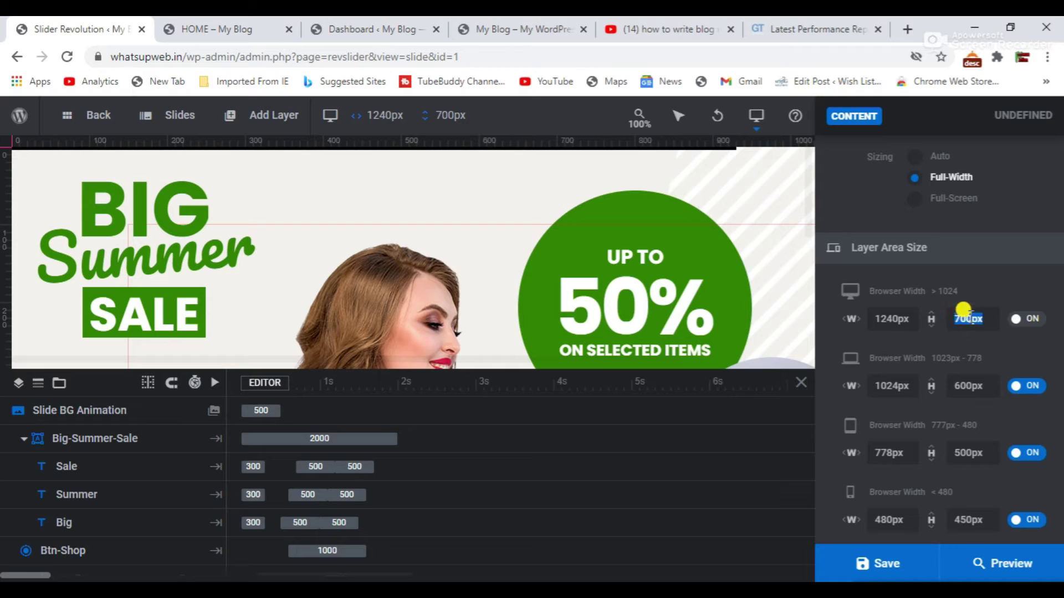
{"action": "left_click_drag", "start_coordinate": [968, 318], "coordinate": [952, 319]}
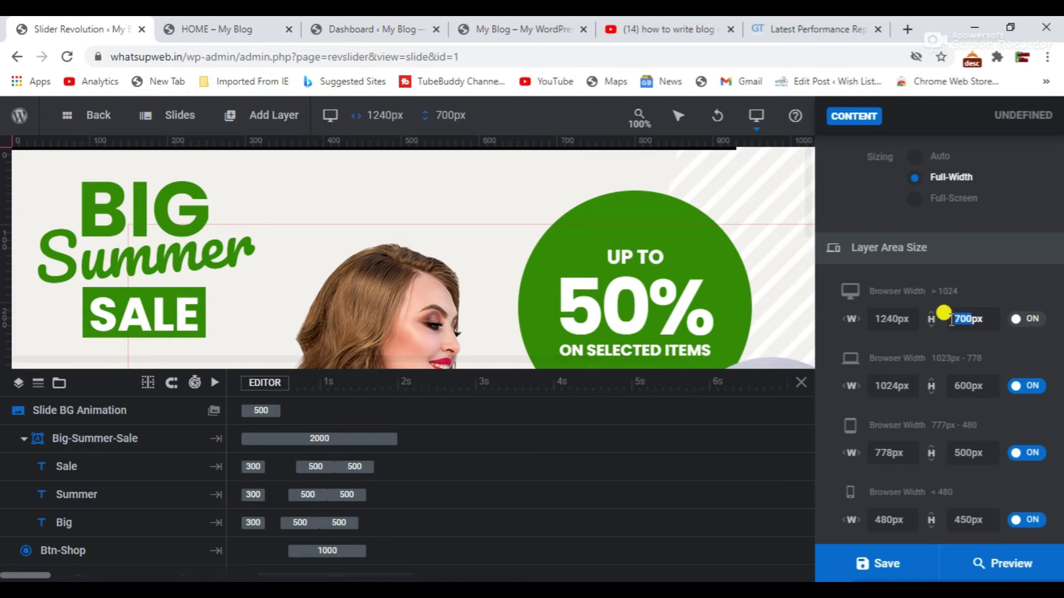
{"action": "key", "text": "BackSpace"}
{"action": "type", "text": "400"}
{"action": "left_click", "coordinate": [968, 342]}
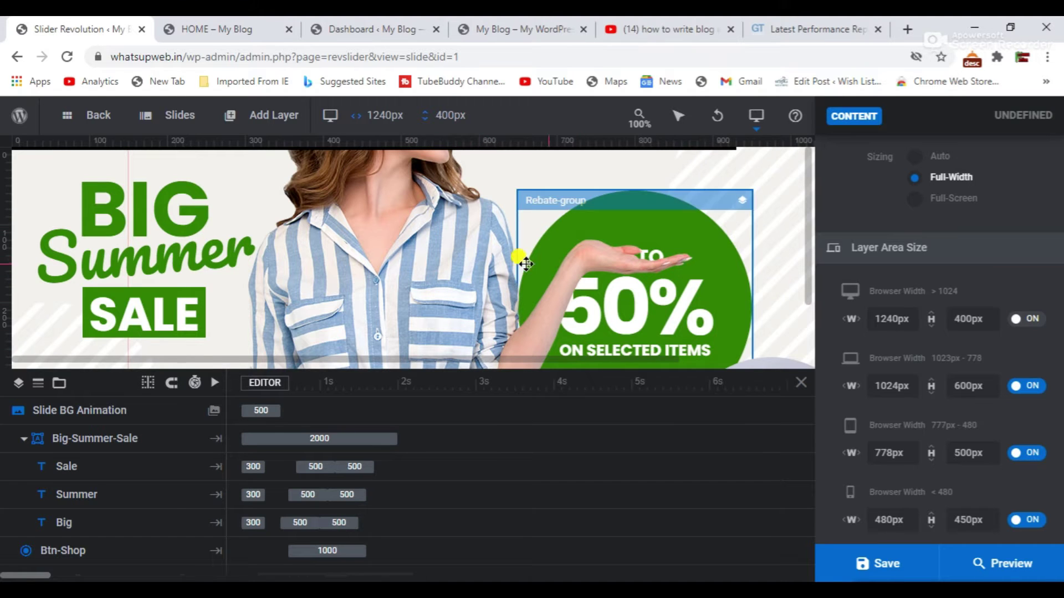
- Try to move the woman's image lower on the slide canvas
{"action": "scroll", "coordinate": [416, 239], "scroll_direction": "down", "scroll_amount": 2}
{"action": "scroll", "coordinate": [404, 253], "scroll_direction": "up", "scroll_amount": 2}
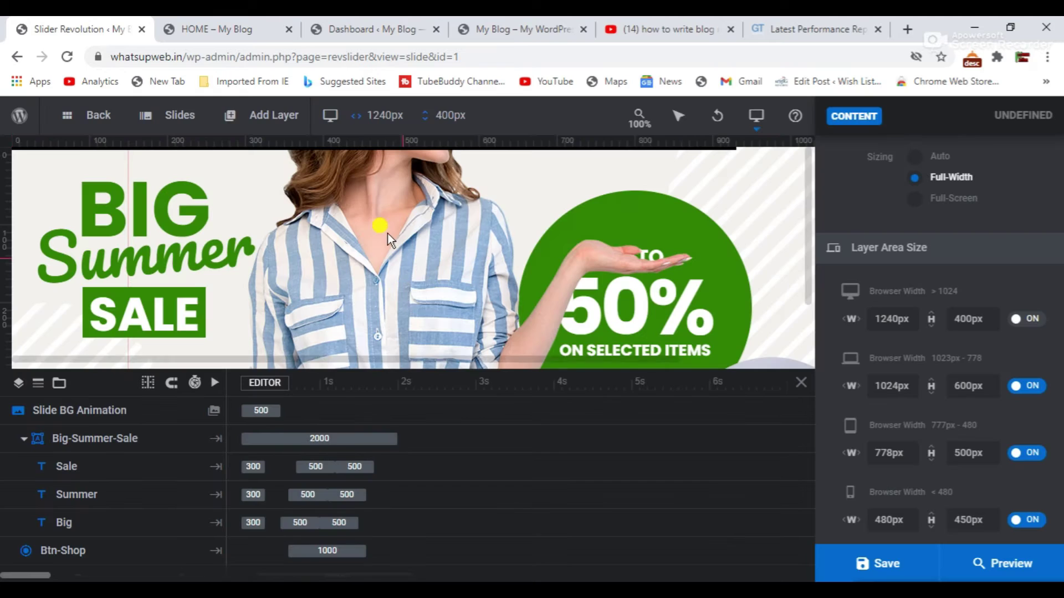
{"action": "left_click", "coordinate": [369, 286]}
{"action": "scroll", "coordinate": [373, 313], "scroll_direction": "down", "scroll_amount": 2}
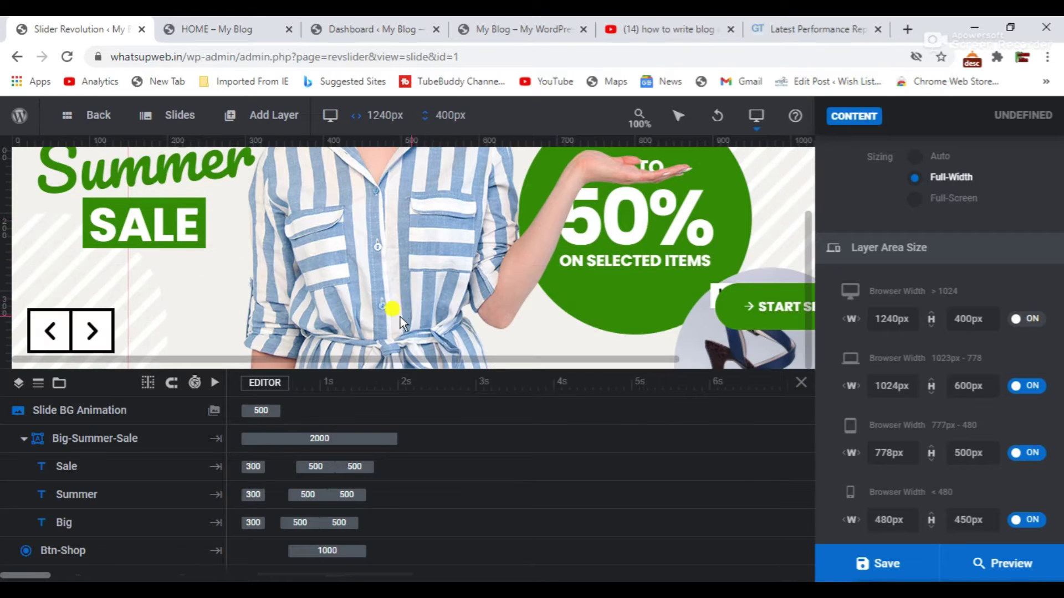
{"action": "left_click_drag", "start_coordinate": [400, 284], "coordinate": [394, 449]}
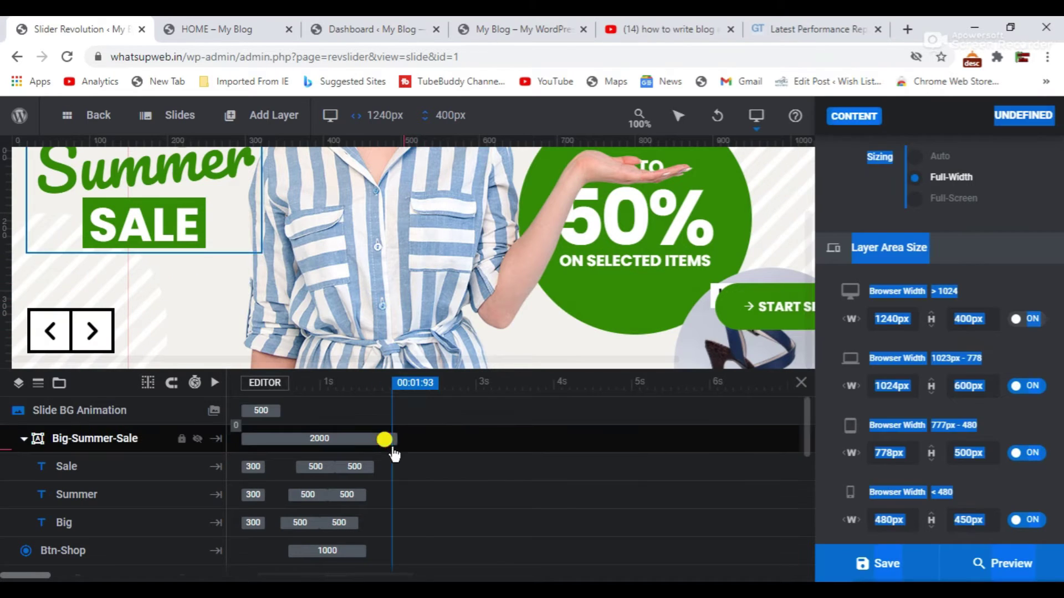
{"action": "left_click", "coordinate": [513, 500]}
- Shrink the Big-summer-sale text group on the slide to about 279 x 205 px
{"action": "scroll", "coordinate": [390, 294], "scroll_direction": "up", "scroll_amount": 2}
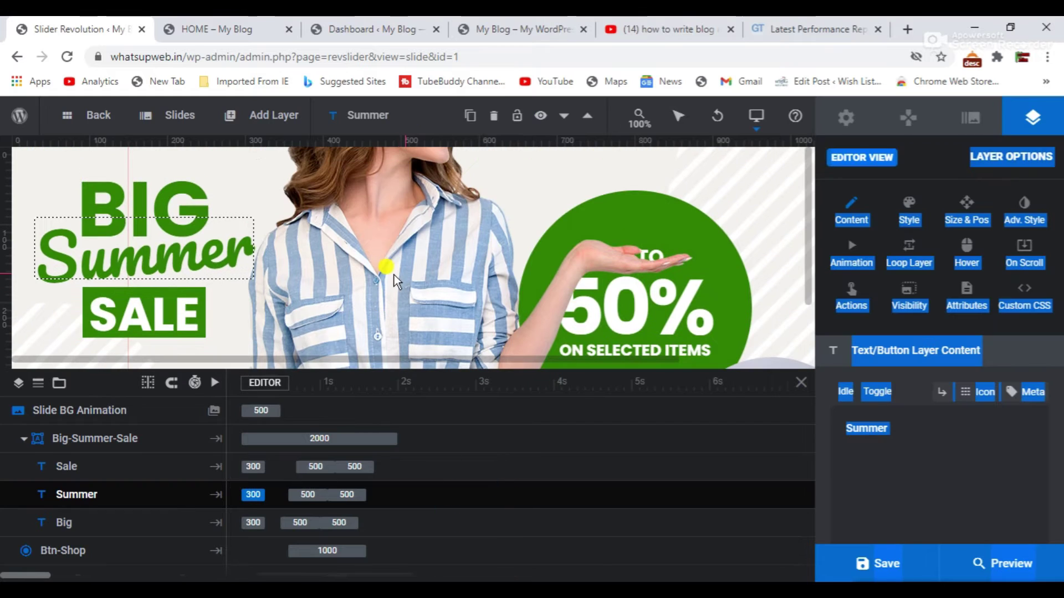
{"action": "left_click", "coordinate": [222, 243]}
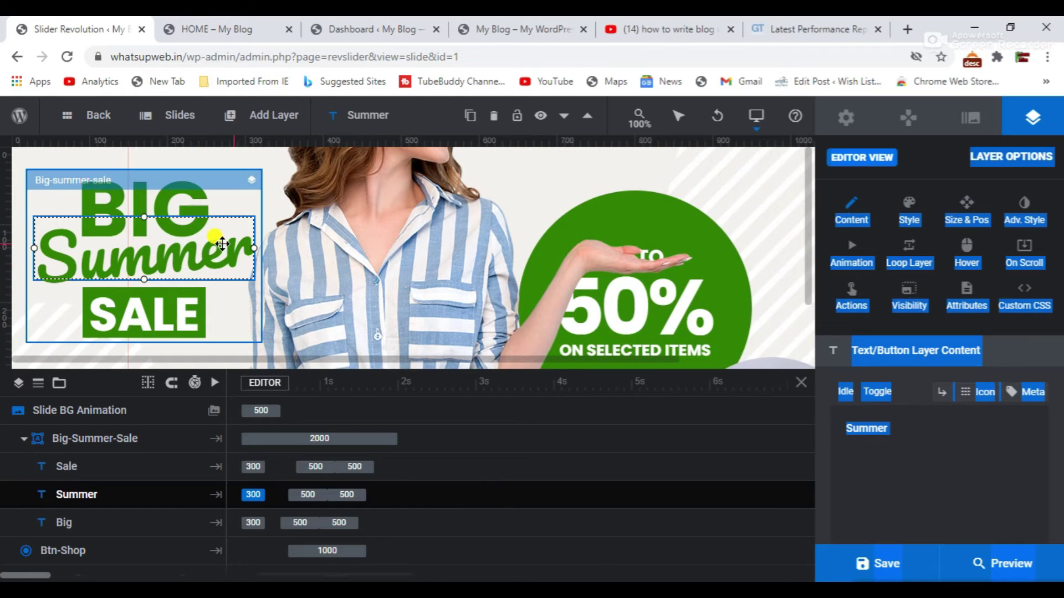
{"action": "left_click", "coordinate": [209, 181]}
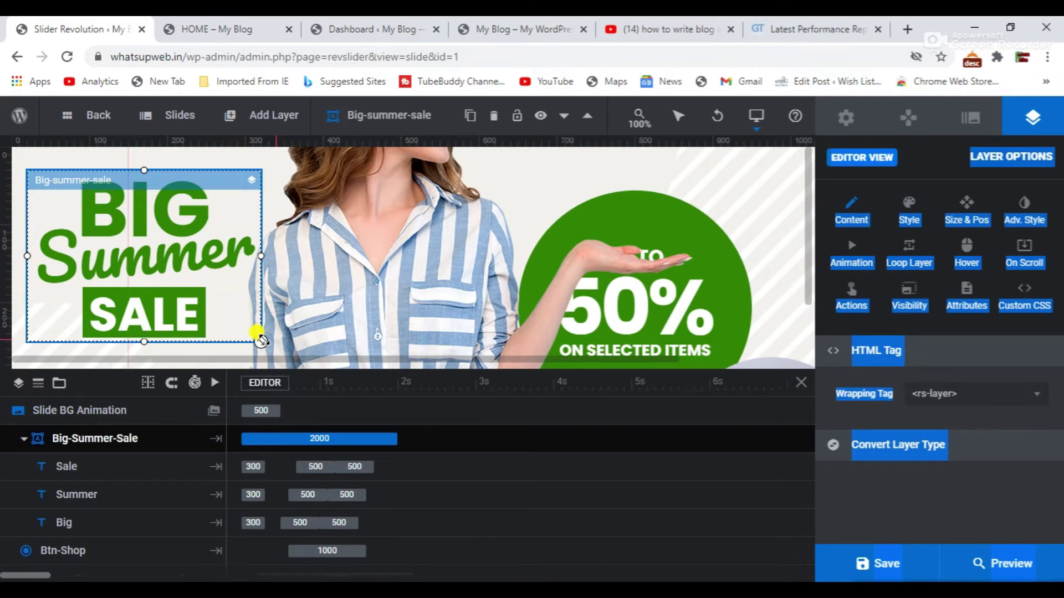
{"action": "left_click_drag", "start_coordinate": [240, 326], "coordinate": [231, 320]}
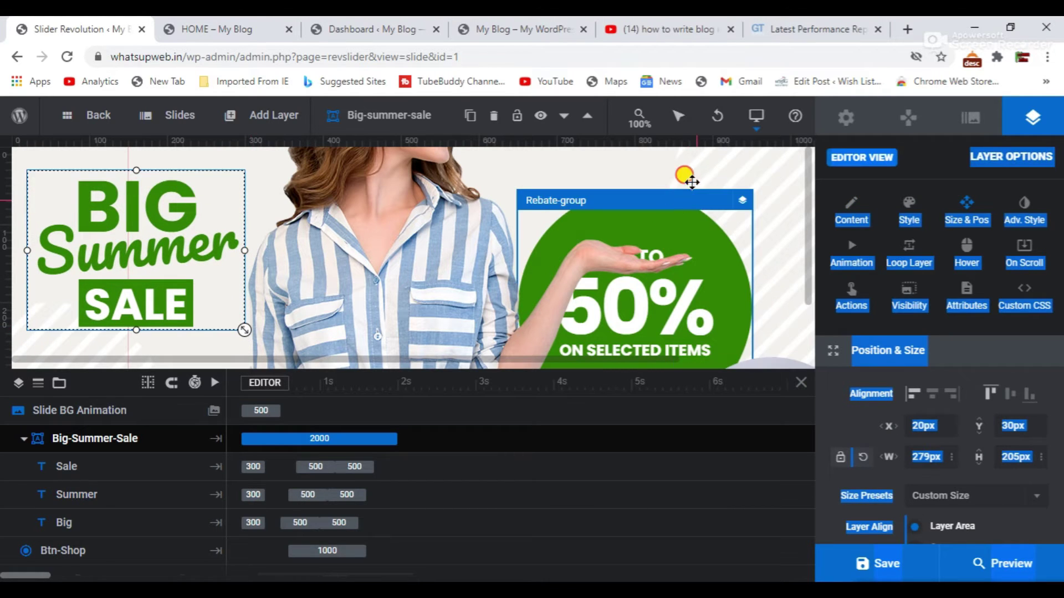
- Unlock the Image-Bg layer that holds the woman's picture
{"action": "left_click", "coordinate": [377, 274]}
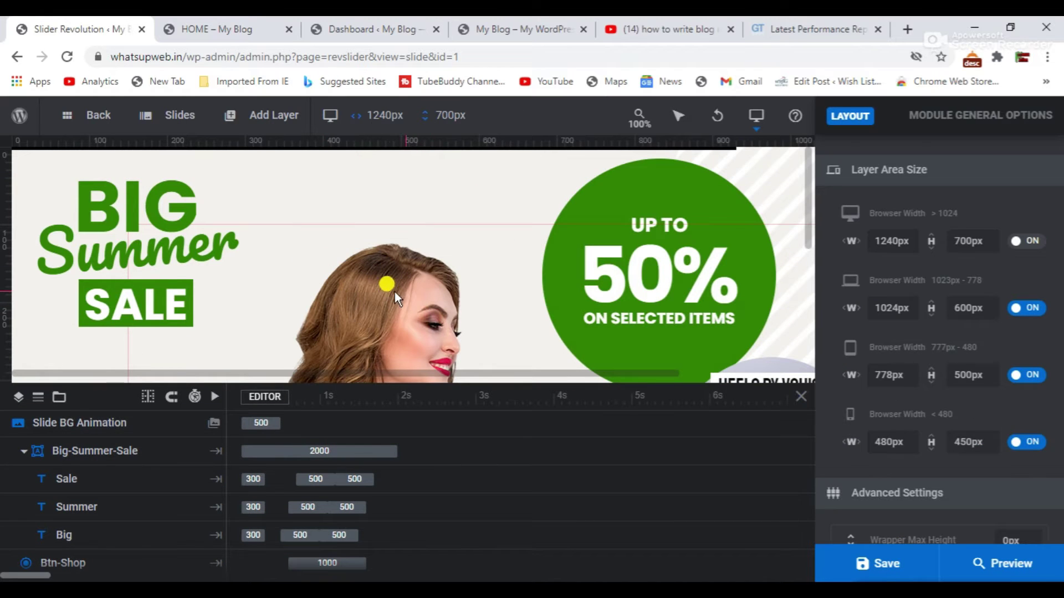
{"action": "scroll", "coordinate": [402, 274], "scroll_direction": "down", "scroll_amount": 2}
{"action": "scroll", "coordinate": [404, 299], "scroll_direction": "up", "scroll_amount": 2}
{"action": "scroll", "coordinate": [370, 330], "scroll_direction": "down", "scroll_amount": 2}
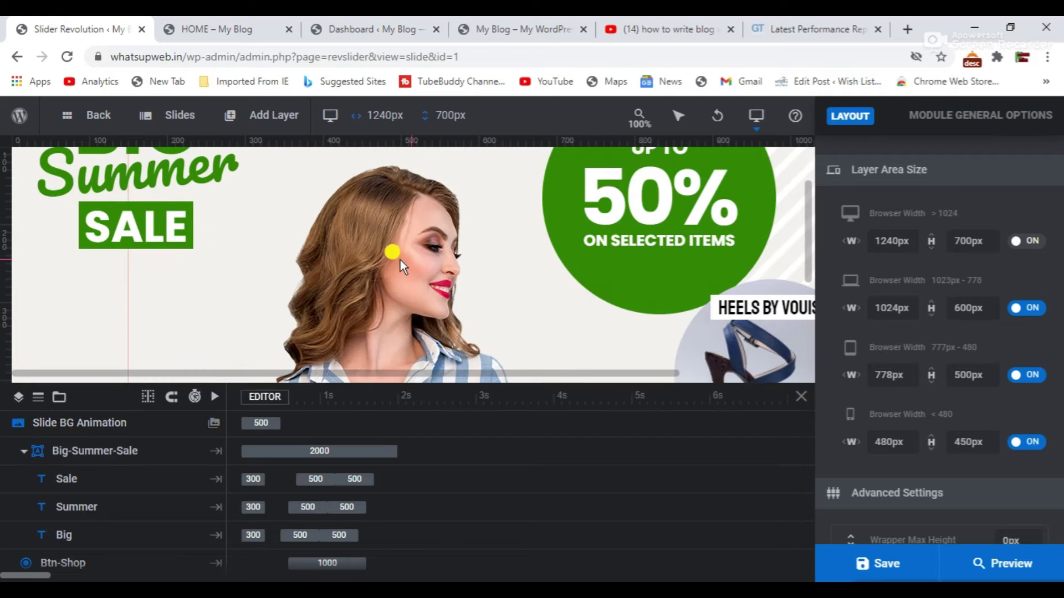
{"action": "scroll", "coordinate": [393, 265], "scroll_direction": "up", "scroll_amount": 2}
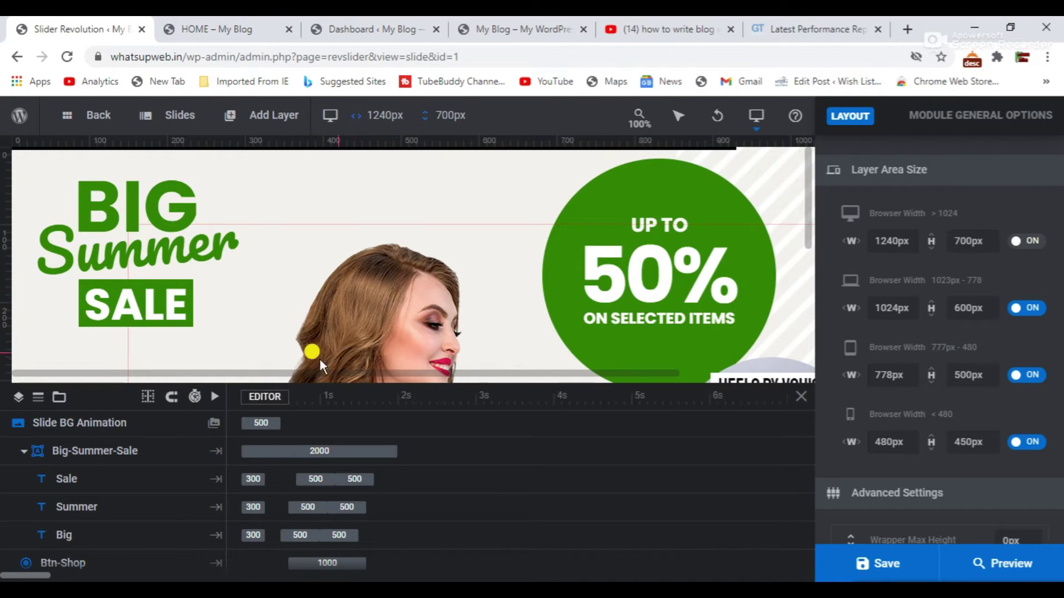
{"action": "left_click", "coordinate": [166, 453]}
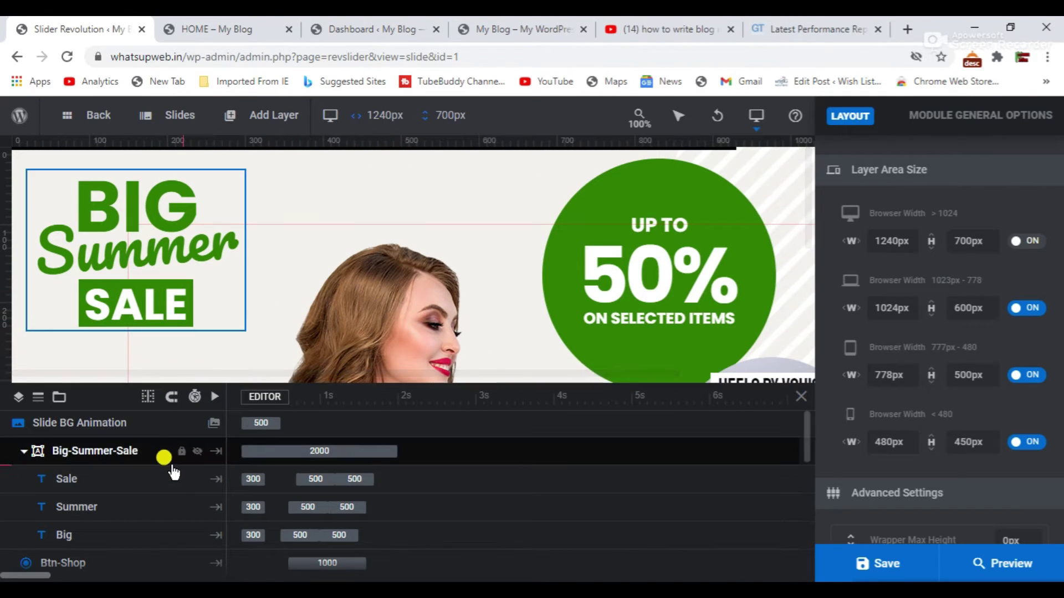
{"action": "scroll", "coordinate": [123, 518], "scroll_direction": "down", "scroll_amount": 3}
{"action": "left_click", "coordinate": [125, 519]}
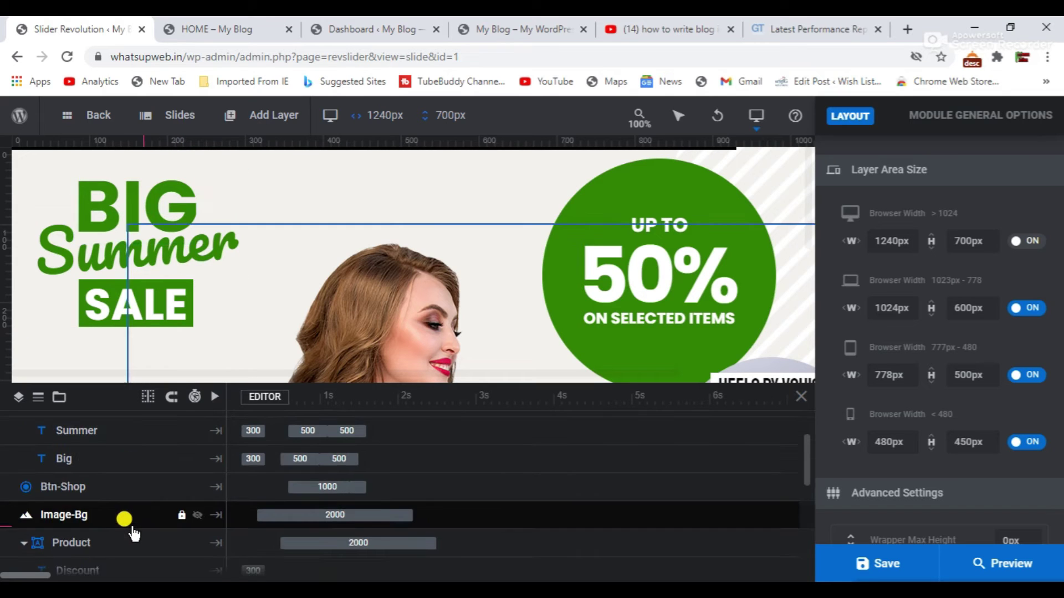
{"action": "scroll", "coordinate": [139, 532], "scroll_direction": "down", "scroll_amount": 3}
{"action": "scroll", "coordinate": [167, 484], "scroll_direction": "up", "scroll_amount": 3}
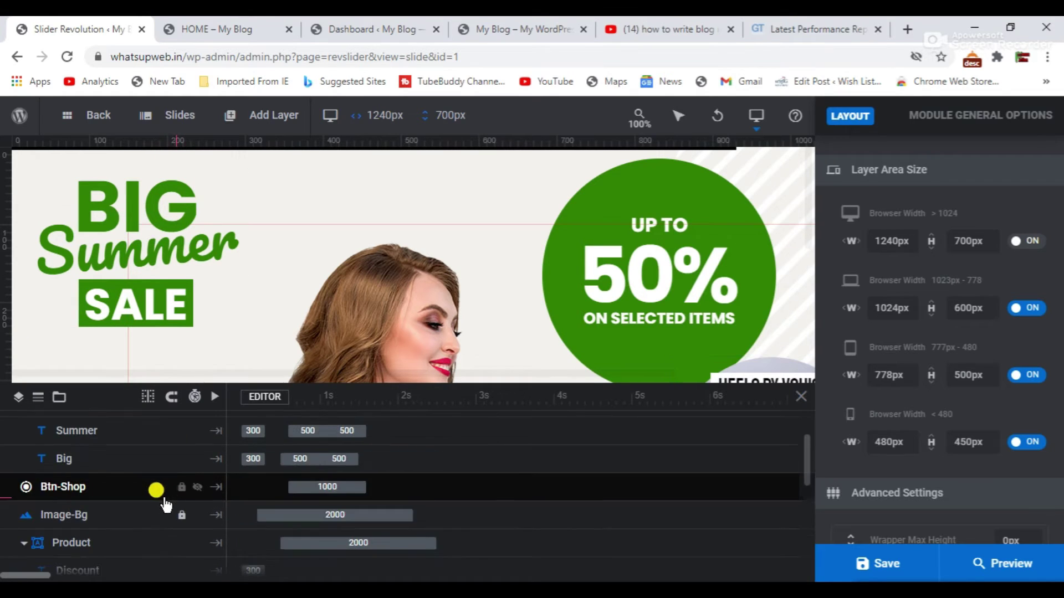
{"action": "left_click", "coordinate": [141, 540]}
{"action": "left_click", "coordinate": [140, 521]}
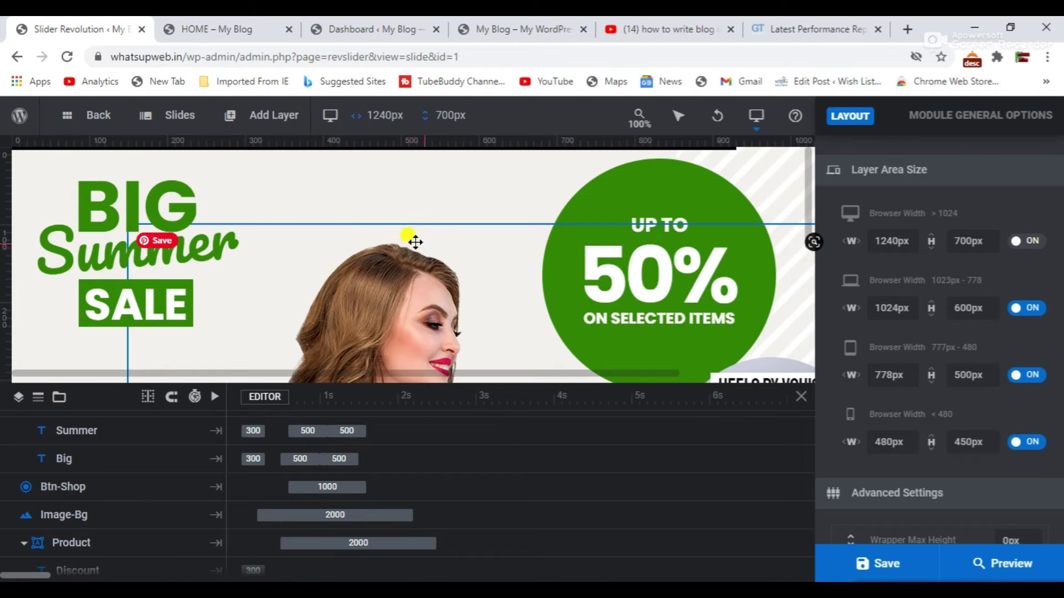
- Shrink the woman's image to 710 x 473 px and place it at about X -31 px, Y 210 px on the slide
{"action": "left_click_drag", "start_coordinate": [405, 250], "coordinate": [384, 244]}
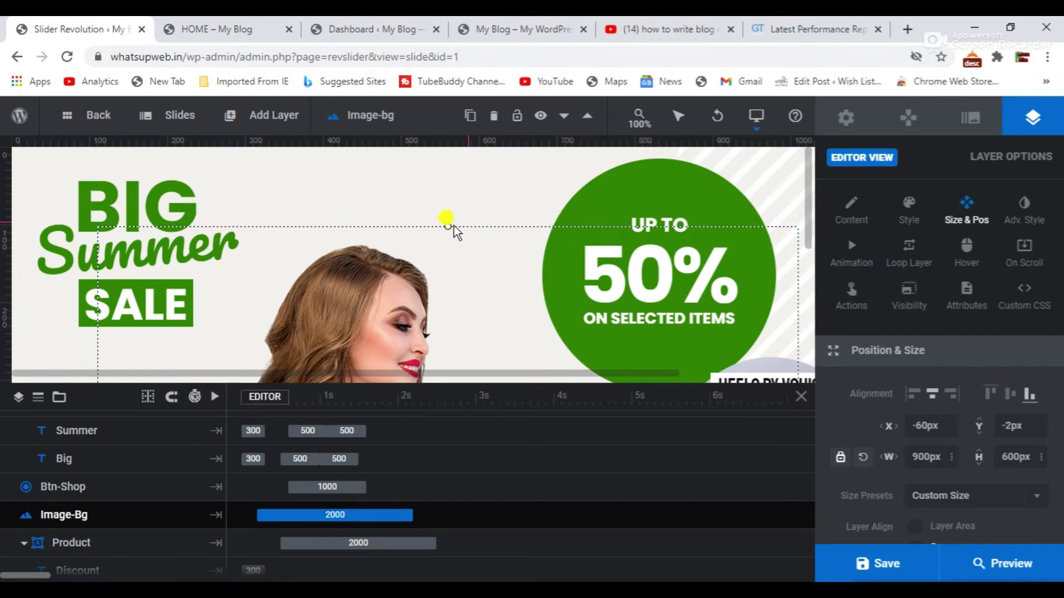
{"action": "left_click", "coordinate": [454, 224]}
{"action": "left_click", "coordinate": [399, 261]}
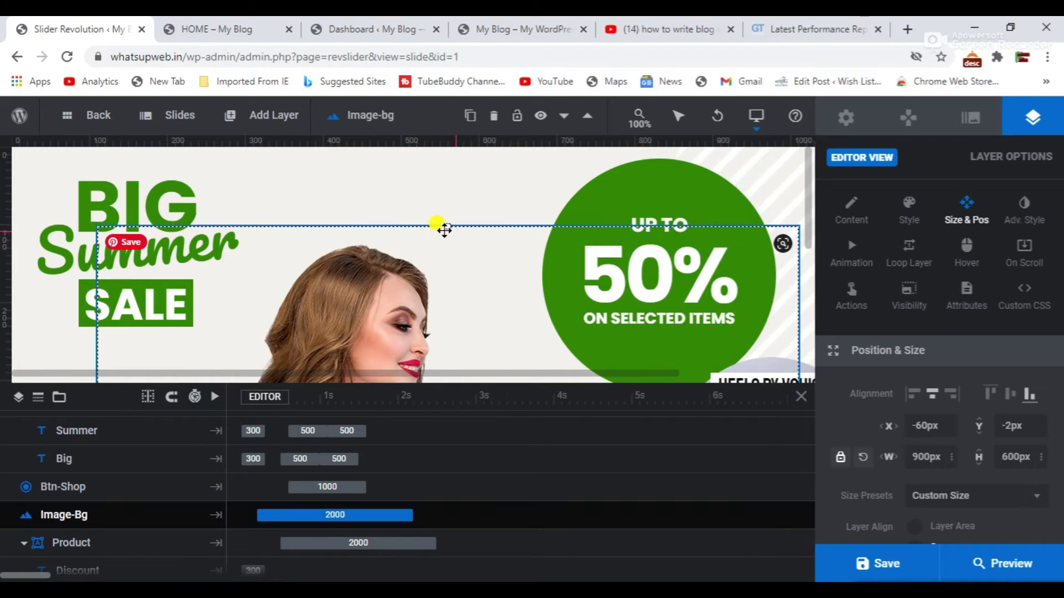
{"action": "left_click_drag", "start_coordinate": [442, 222], "coordinate": [427, 169]}
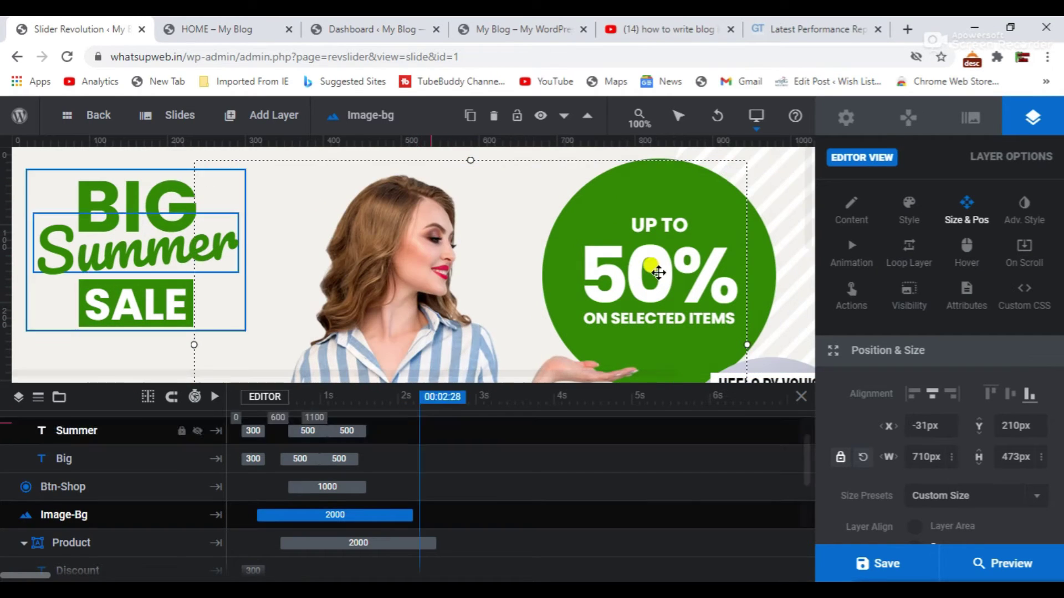
{"action": "scroll", "coordinate": [776, 233], "scroll_direction": "down", "scroll_amount": 2}
{"action": "scroll", "coordinate": [745, 261], "scroll_direction": "up", "scroll_amount": 2}
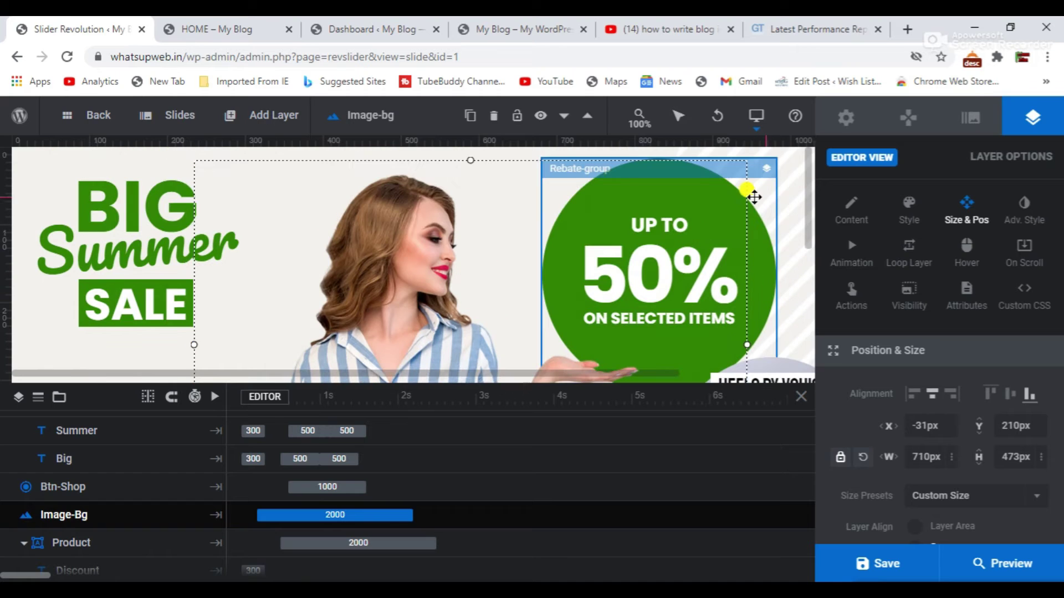
- Shrink the Rebate-group discount circle and place it on the woman's open palm
{"action": "left_click", "coordinate": [753, 183]}
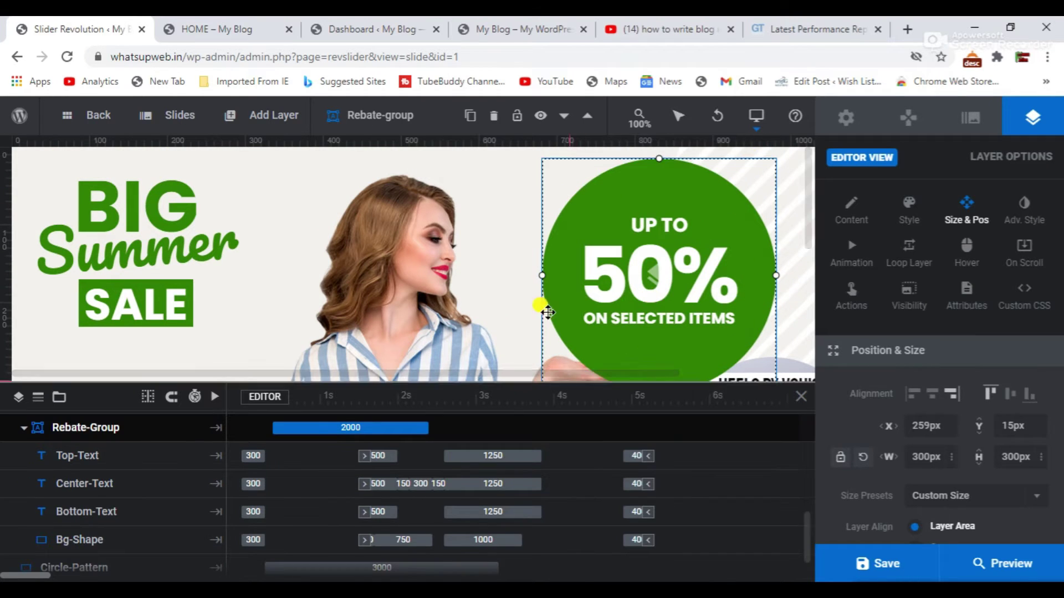
{"action": "left_click_drag", "start_coordinate": [545, 272], "coordinate": [683, 244]}
{"action": "left_click_drag", "start_coordinate": [732, 160], "coordinate": [626, 147]}
{"action": "left_click_drag", "start_coordinate": [648, 346], "coordinate": [621, 233]}
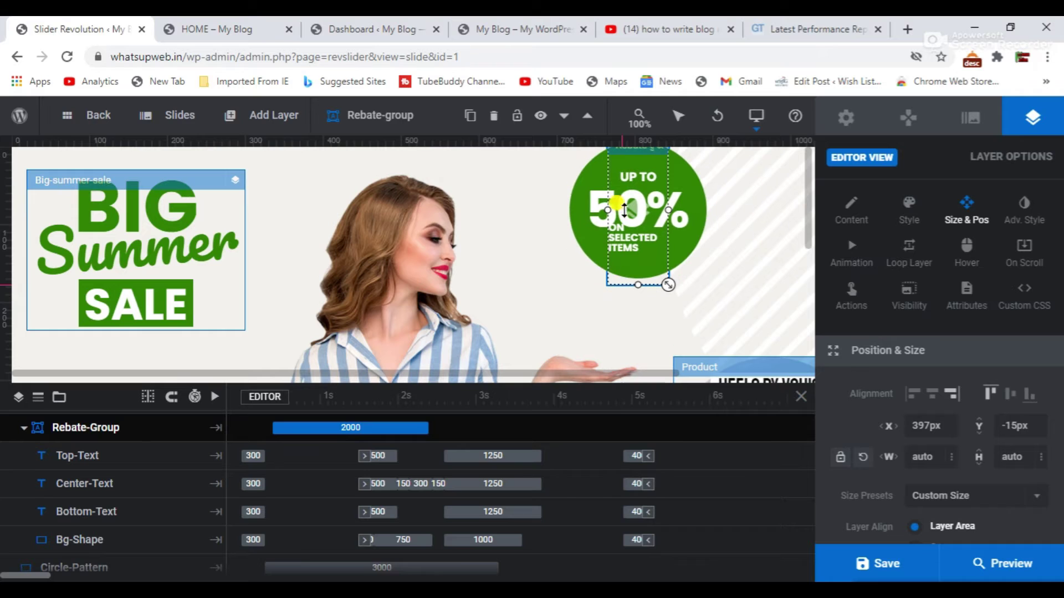
{"action": "left_click_drag", "start_coordinate": [656, 149], "coordinate": [597, 231]}
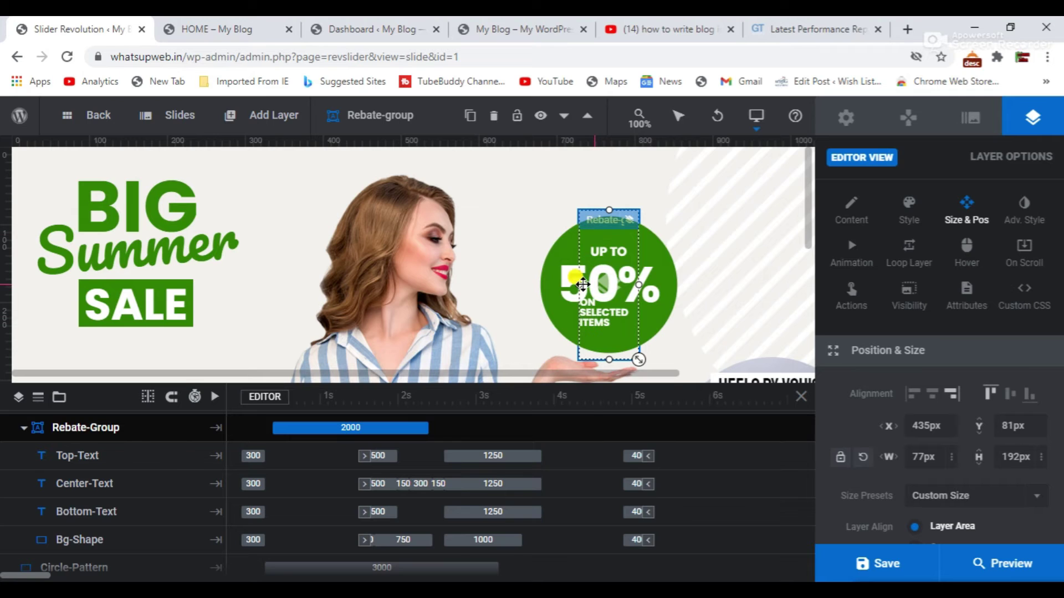
{"action": "left_click_drag", "start_coordinate": [569, 293], "coordinate": [537, 305]}
{"action": "left_click_drag", "start_coordinate": [558, 354], "coordinate": [414, 402]}
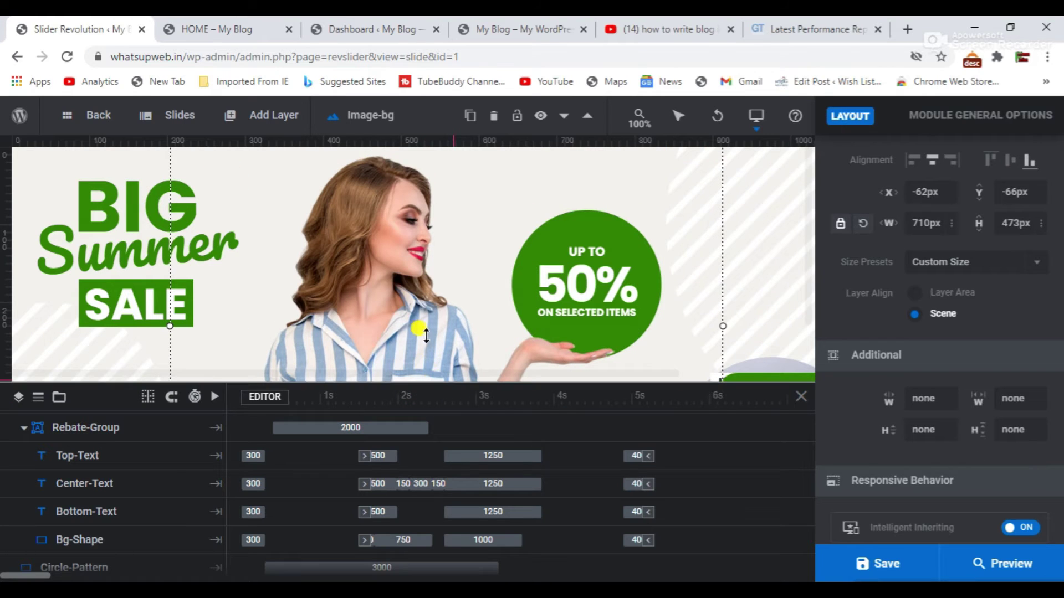
- Shrink the Start Shopping button to 11 px text below the discount circle, and save the slider module
{"action": "left_click", "coordinate": [605, 218]}
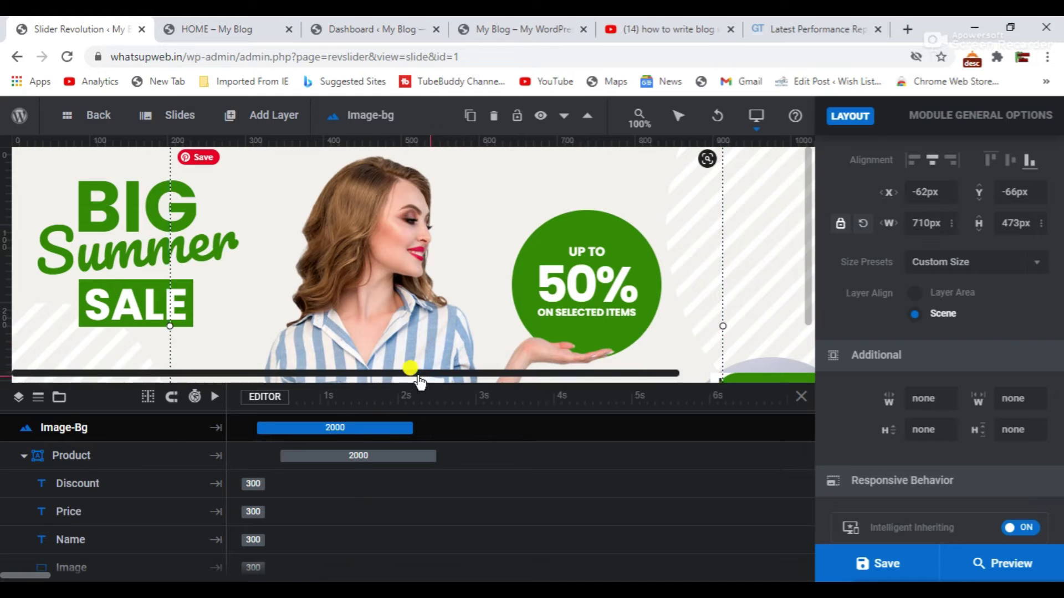
{"action": "scroll", "coordinate": [514, 278], "scroll_direction": "down", "scroll_amount": 2}
{"action": "scroll", "coordinate": [516, 333], "scroll_direction": "up", "scroll_amount": 2}
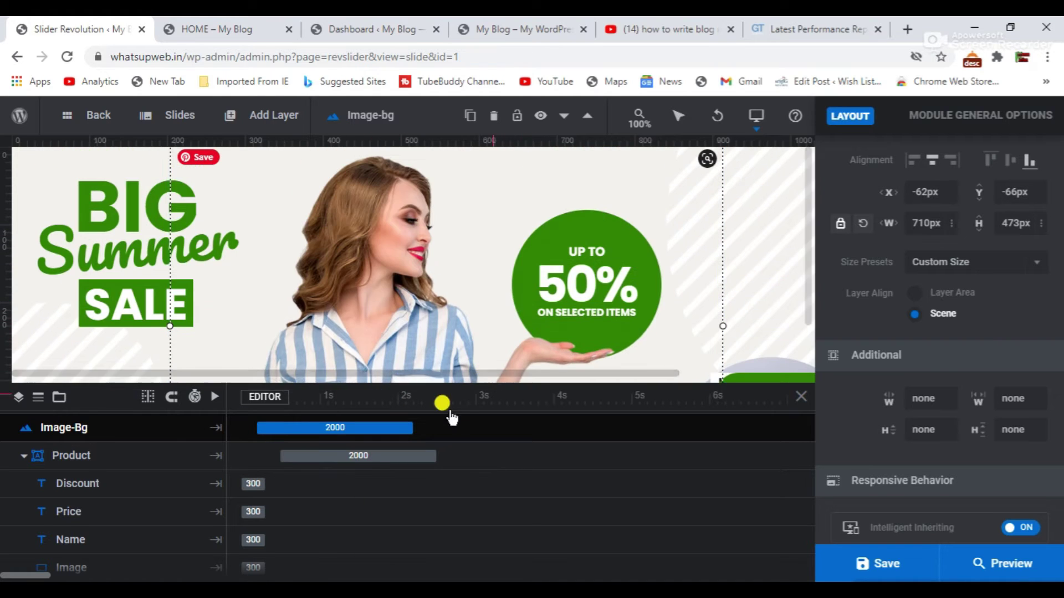
{"action": "left_click_drag", "start_coordinate": [404, 386], "coordinate": [385, 537]}
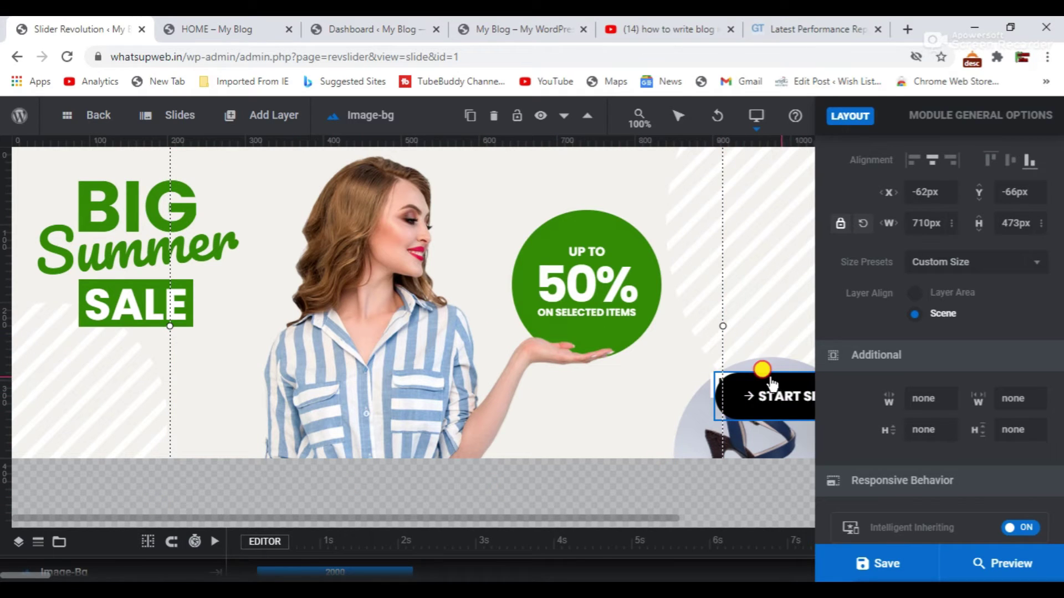
{"action": "left_click", "coordinate": [731, 382]}
{"action": "left_click_drag", "start_coordinate": [724, 375], "coordinate": [556, 392]}
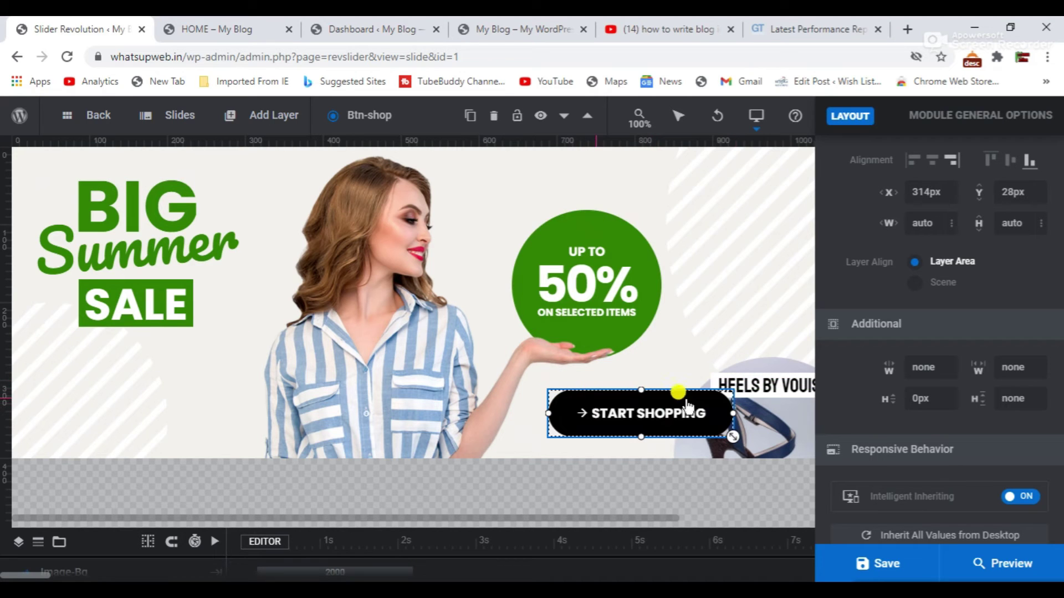
{"action": "mouse_move", "coordinate": [732, 437]}
{"action": "left_mouse_down"}
{"action": "mouse_move", "coordinate": [678, 414]}
{"action": "mouse_move", "coordinate": [720, 415]}
{"action": "mouse_move", "coordinate": [739, 438]}
{"action": "left_mouse_up"}
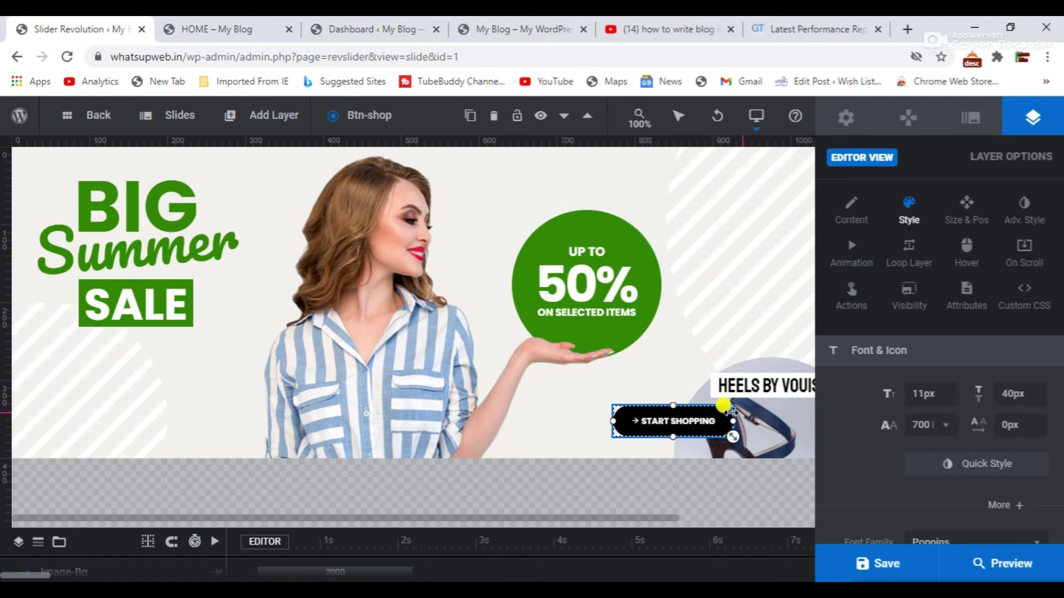
{"action": "left_click_drag", "start_coordinate": [730, 409], "coordinate": [655, 405]}
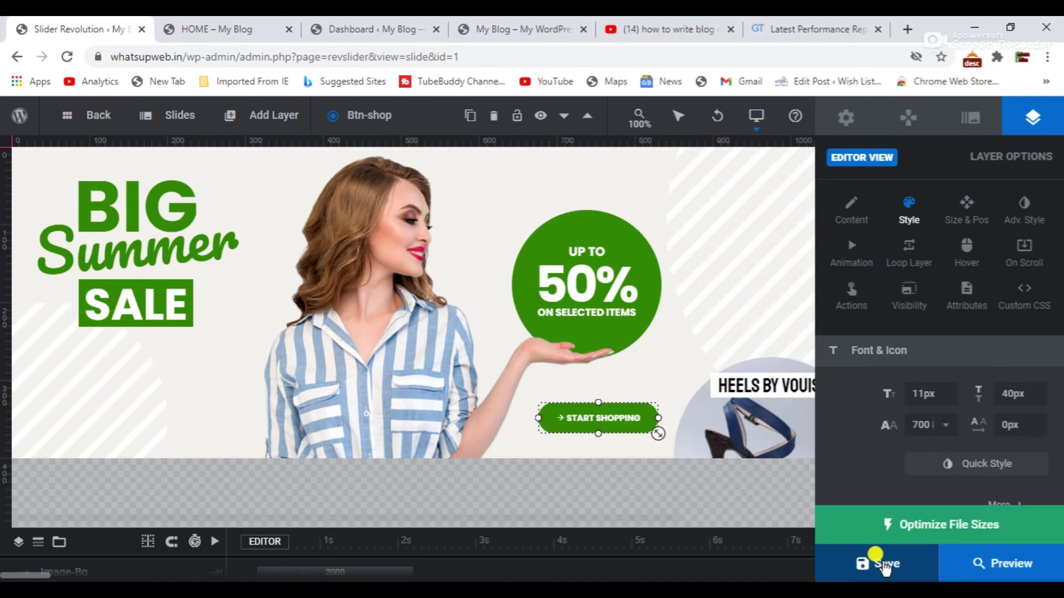
{"action": "left_click", "coordinate": [877, 564]}
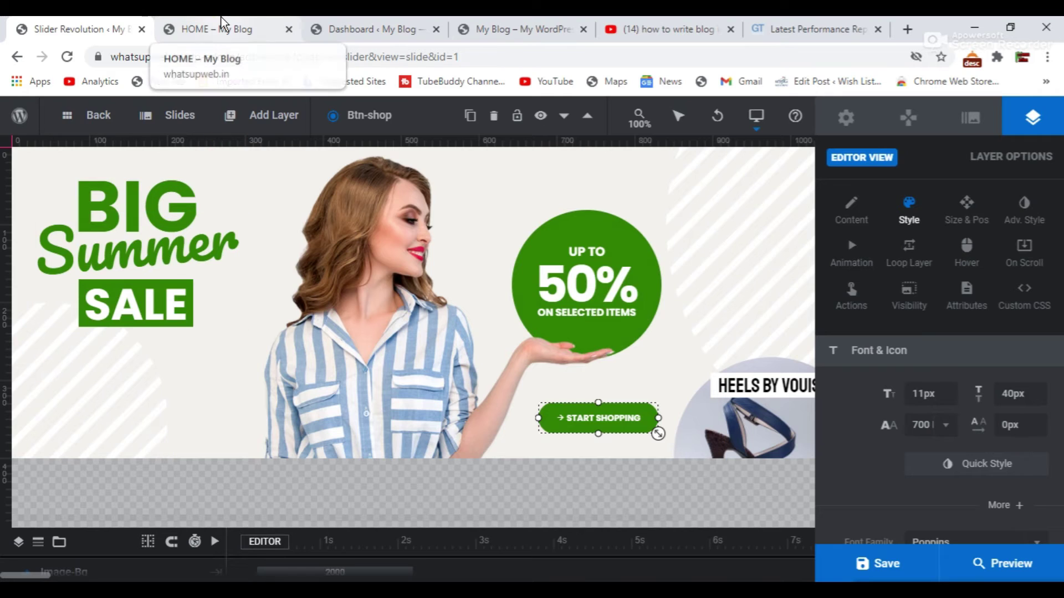
- Switch to the blog's HOME page and open it for editing in Elementor
{"action": "left_click", "coordinate": [224, 23]}
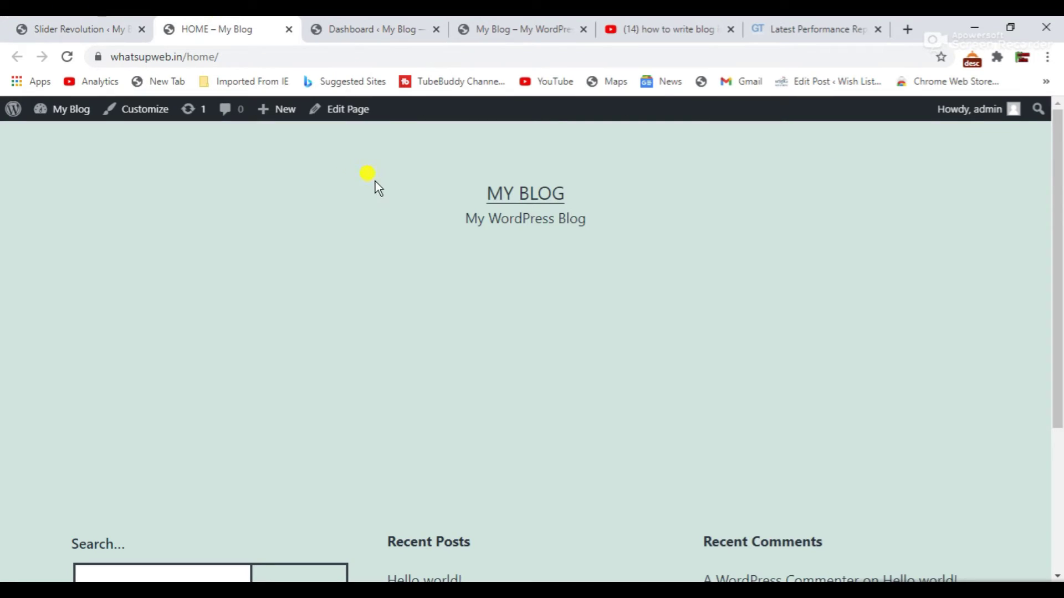
{"action": "left_click", "coordinate": [323, 117]}
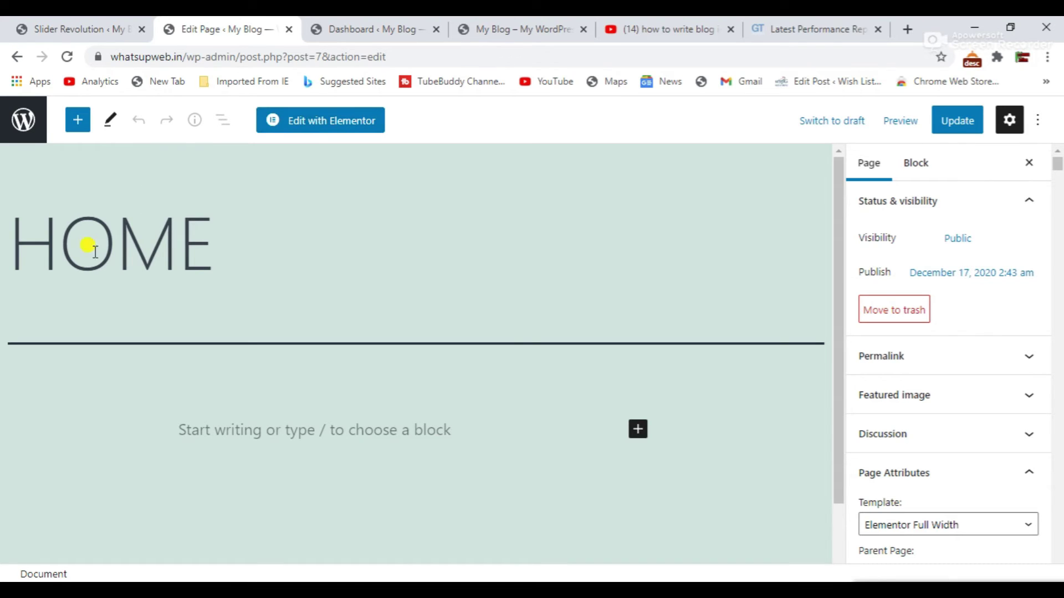
{"action": "left_click", "coordinate": [316, 120]}
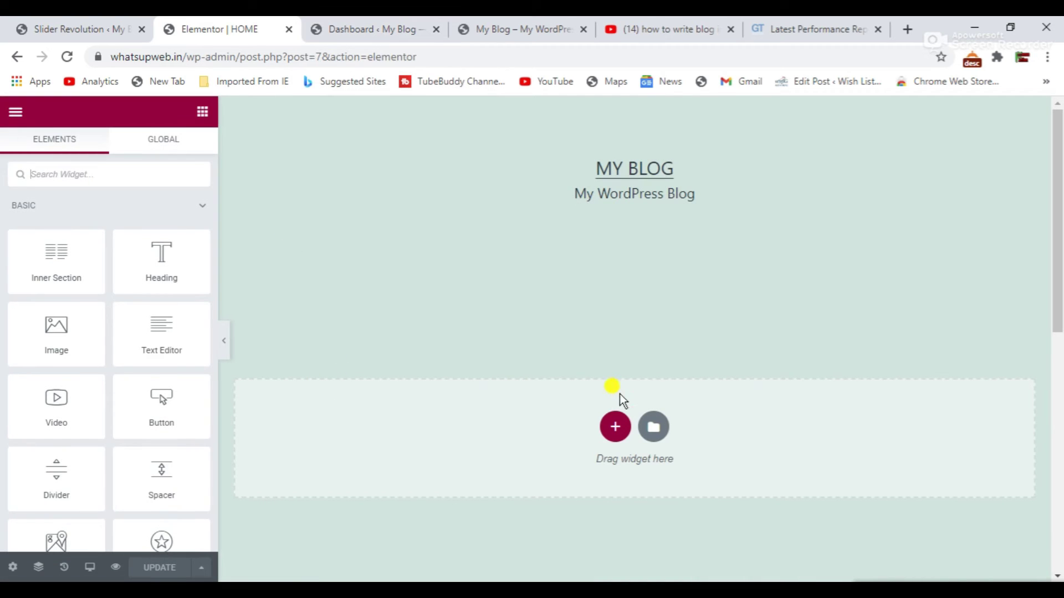
- Search the widgets for "slider" and add a Slider Revolution 6 widget with the Big Summer Sale1 module to the page
{"action": "scroll", "coordinate": [577, 401], "scroll_direction": "down", "scroll_amount": 1}
{"action": "scroll", "coordinate": [531, 204], "scroll_direction": "up", "scroll_amount": 1}
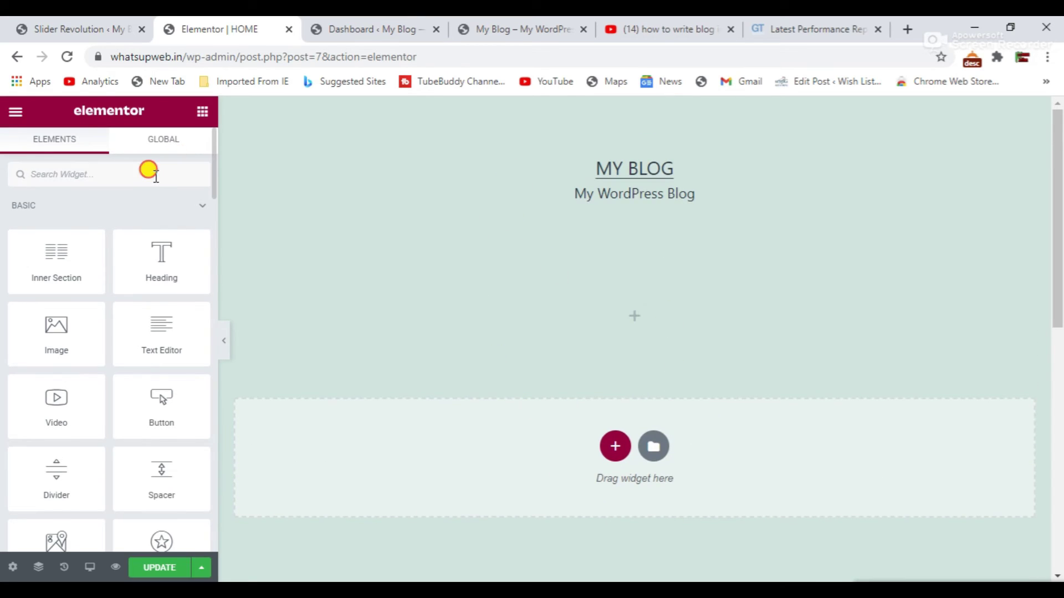
{"action": "type", "text": "slid"}
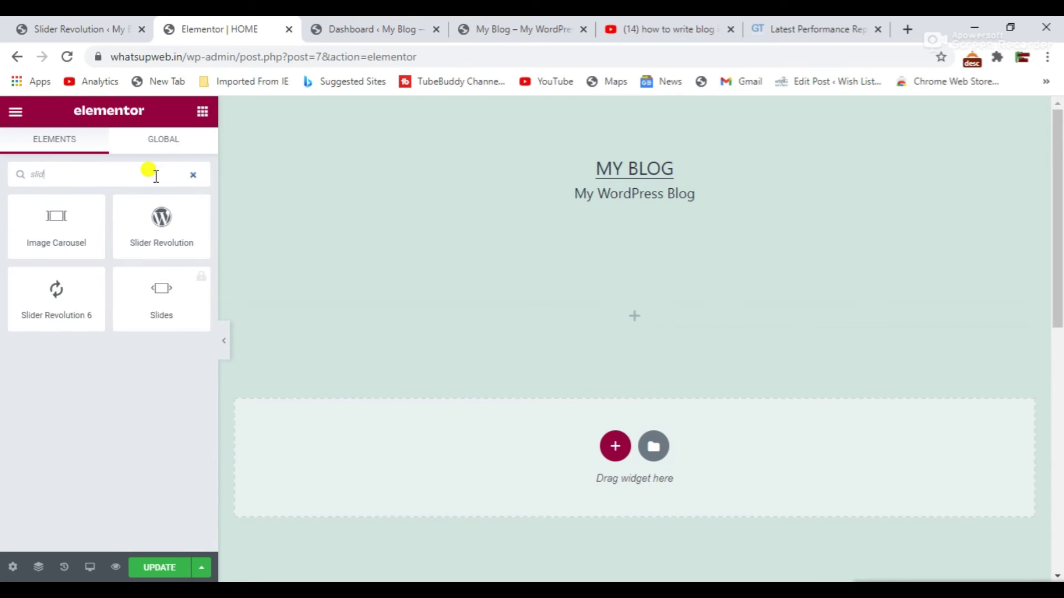
{"action": "type", "text": "er"}
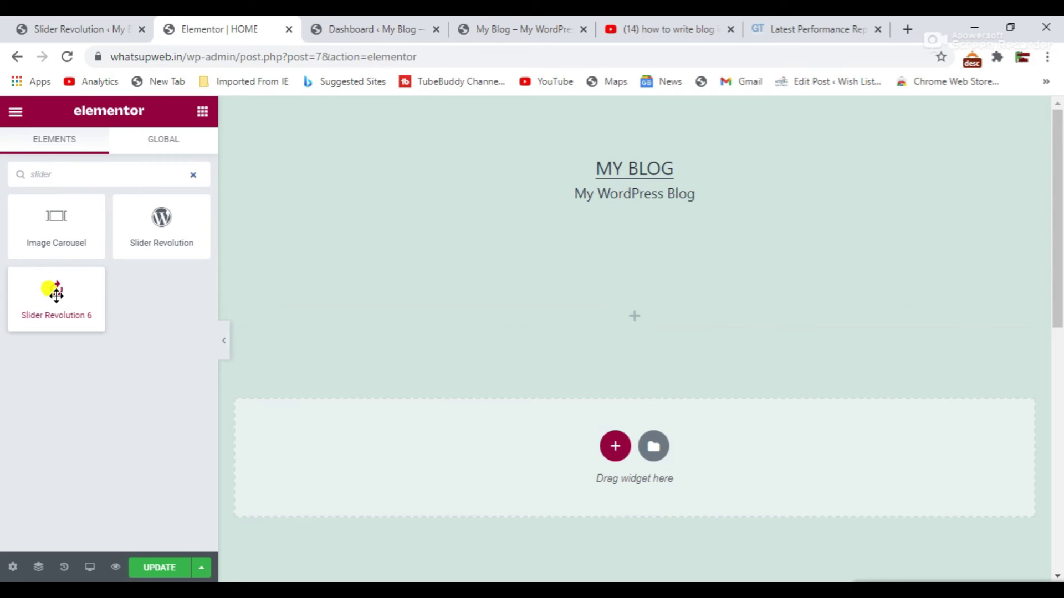
{"action": "left_click_drag", "start_coordinate": [57, 294], "coordinate": [436, 316]}
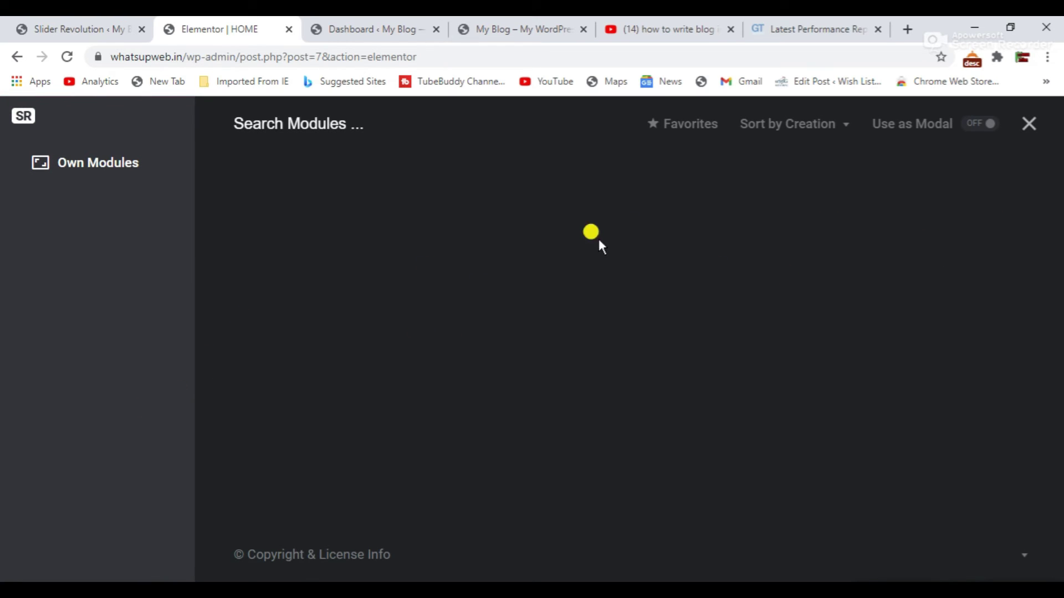
{"action": "mouse_move", "coordinate": [416, 252]}
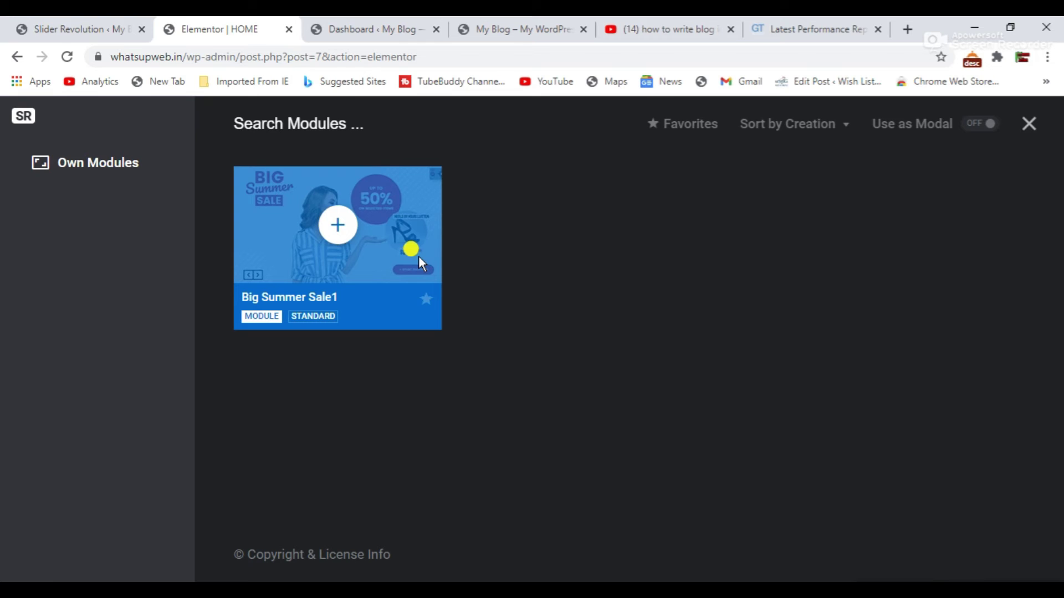
{"action": "left_click", "coordinate": [344, 232]}
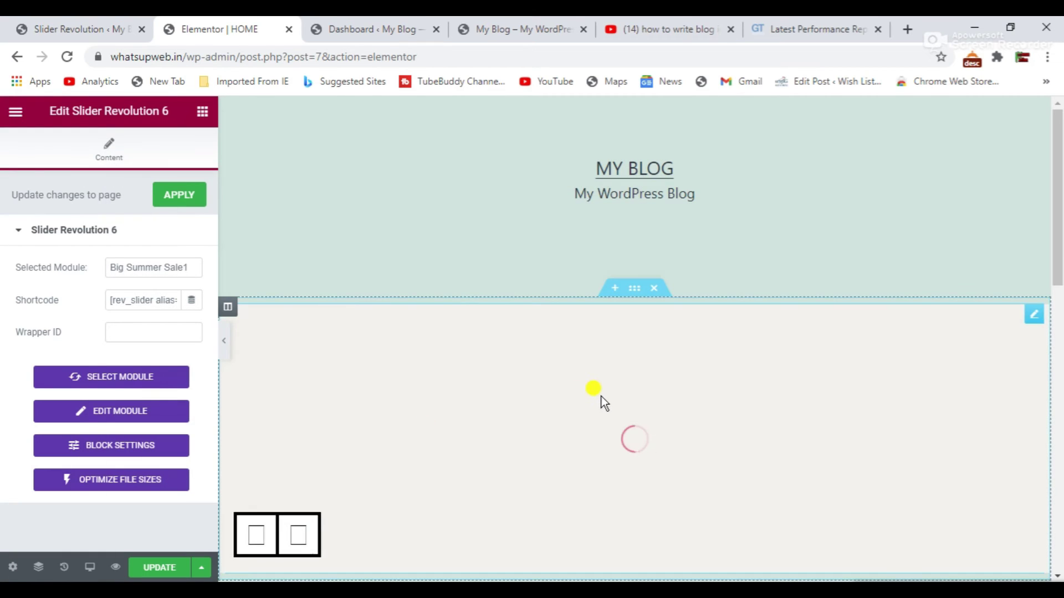
- Examine the inserted slider on the HOME page, collapsing the widget panel to view it at full width
{"action": "scroll", "coordinate": [598, 399], "scroll_direction": "down", "scroll_amount": 3}
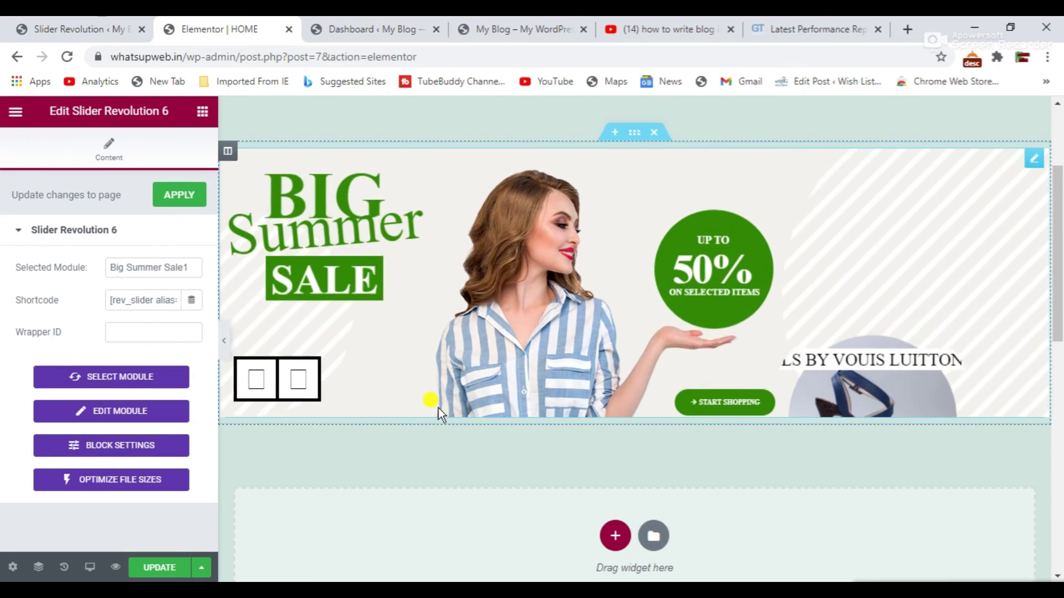
{"action": "scroll", "coordinate": [443, 408], "scroll_direction": "up", "scroll_amount": 3}
{"action": "scroll", "coordinate": [446, 408], "scroll_direction": "down", "scroll_amount": 3}
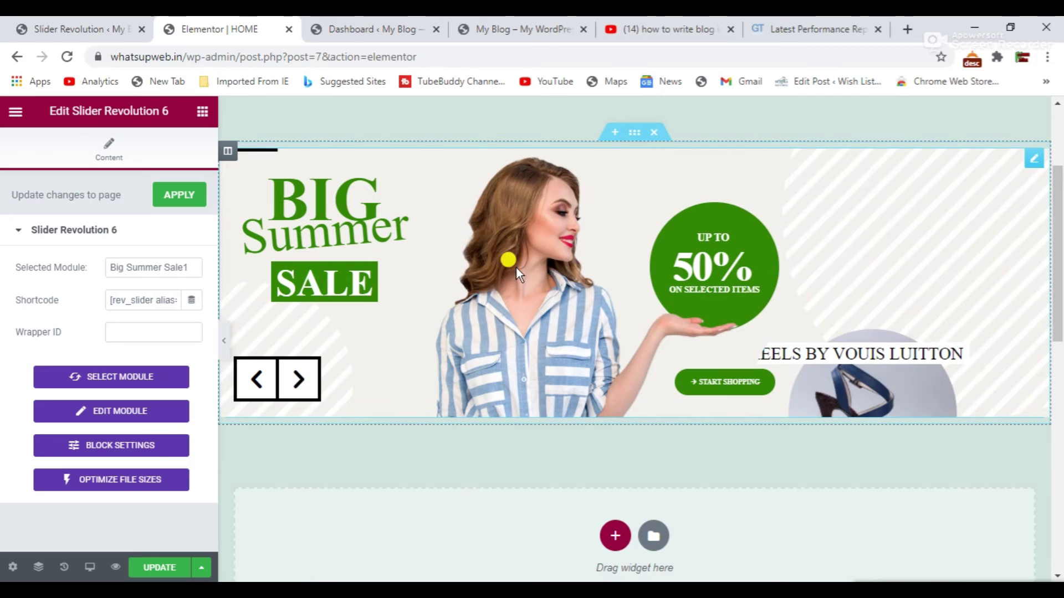
{"action": "left_click", "coordinate": [224, 341]}
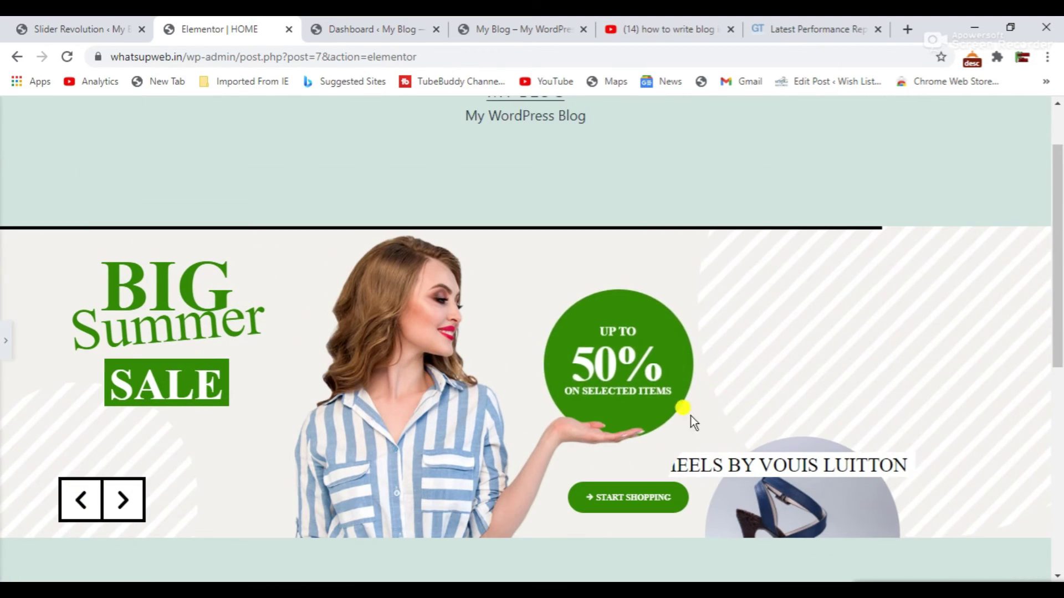
{"action": "scroll", "coordinate": [637, 410], "scroll_direction": "down", "scroll_amount": 2}
{"action": "scroll", "coordinate": [596, 404], "scroll_direction": "up", "scroll_amount": 3}
{"action": "scroll", "coordinate": [626, 410], "scroll_direction": "down", "scroll_amount": 2}
{"action": "scroll", "coordinate": [637, 419], "scroll_direction": "up", "scroll_amount": 3}
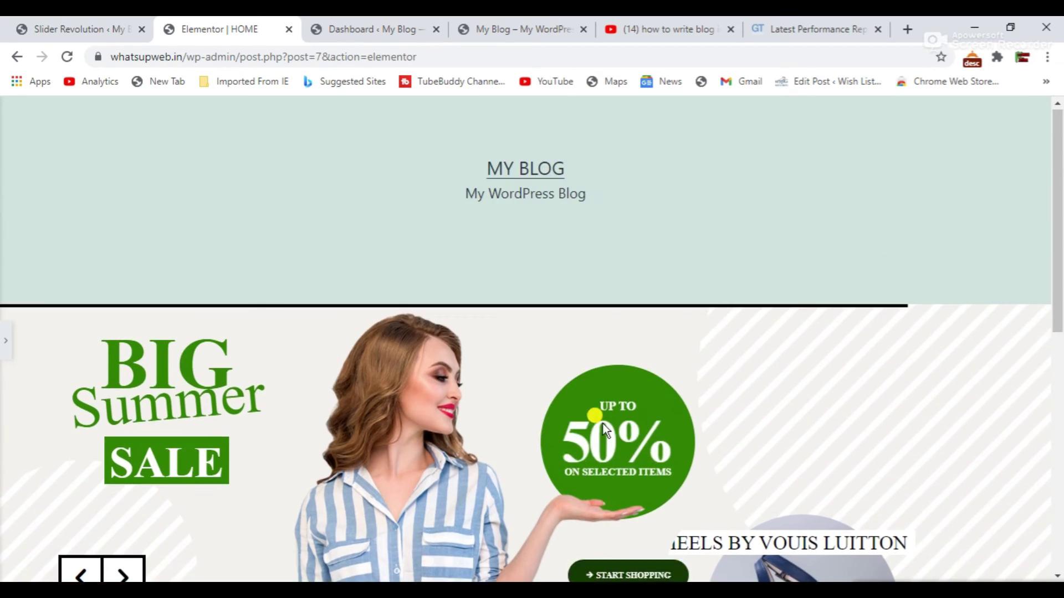
- Examine the Big Summer Sale slider at full width by stepping forward and back through its slides
{"action": "scroll", "coordinate": [554, 415], "scroll_direction": "down", "scroll_amount": 4}
{"action": "scroll", "coordinate": [553, 447], "scroll_direction": "up", "scroll_amount": 1}
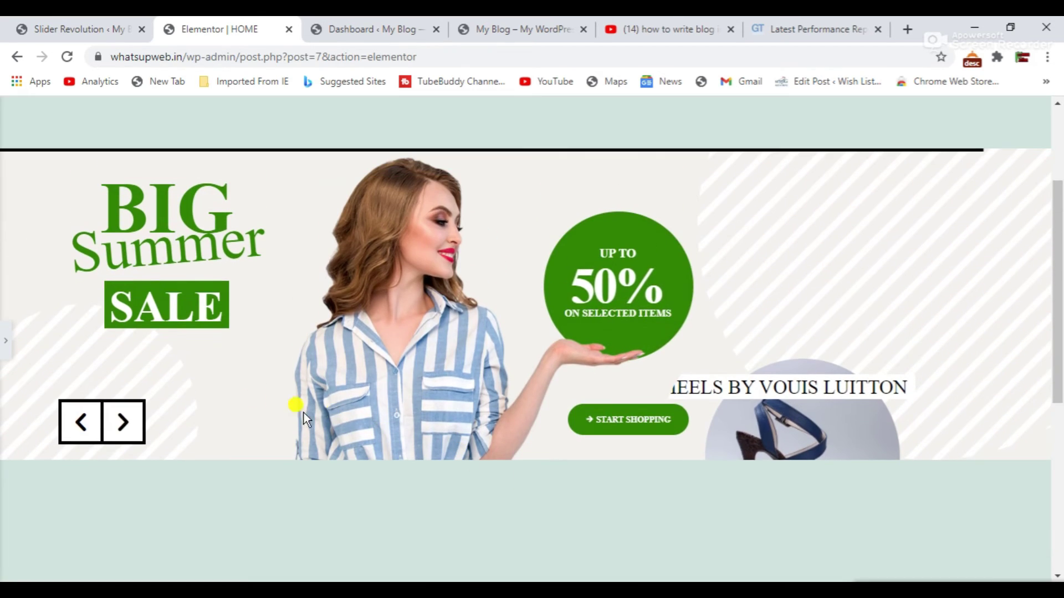
{"action": "left_click", "coordinate": [133, 427]}
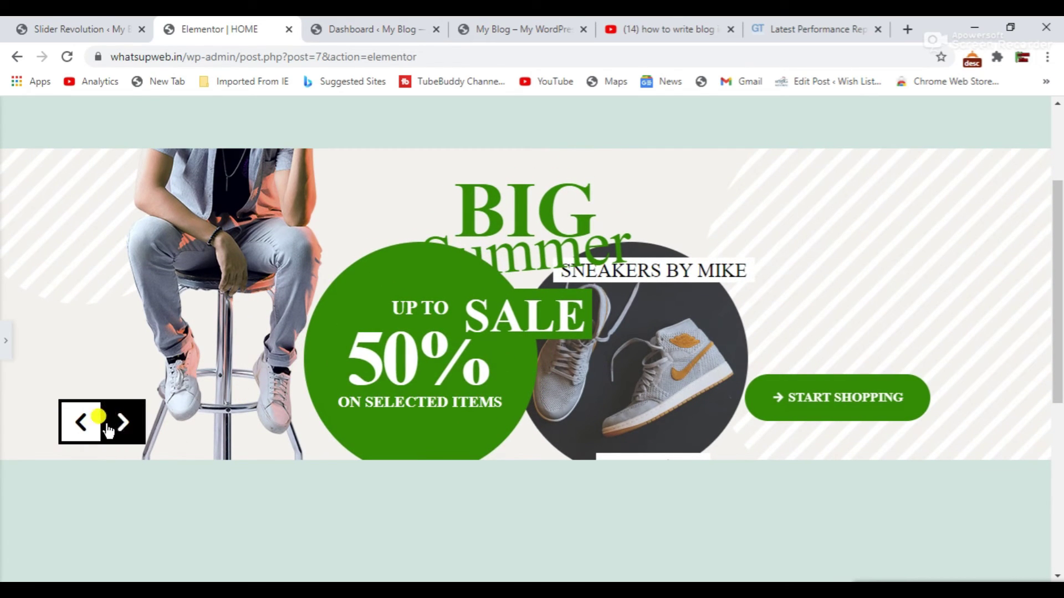
{"action": "left_click", "coordinate": [86, 422]}
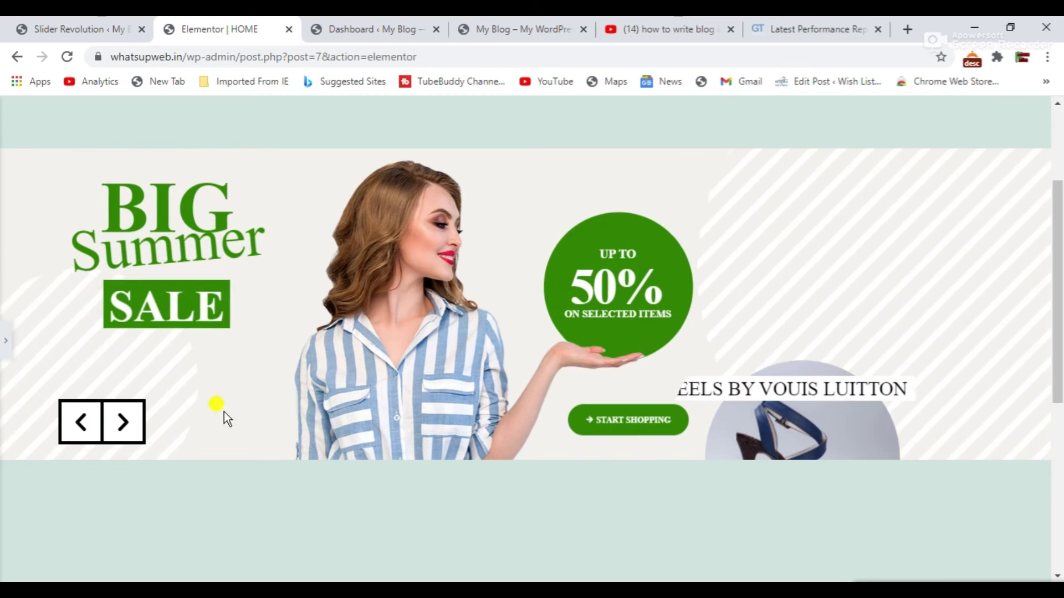
{"action": "left_click", "coordinate": [122, 421]}
{"action": "left_click", "coordinate": [123, 422]}
{"action": "left_click", "coordinate": [123, 422]}
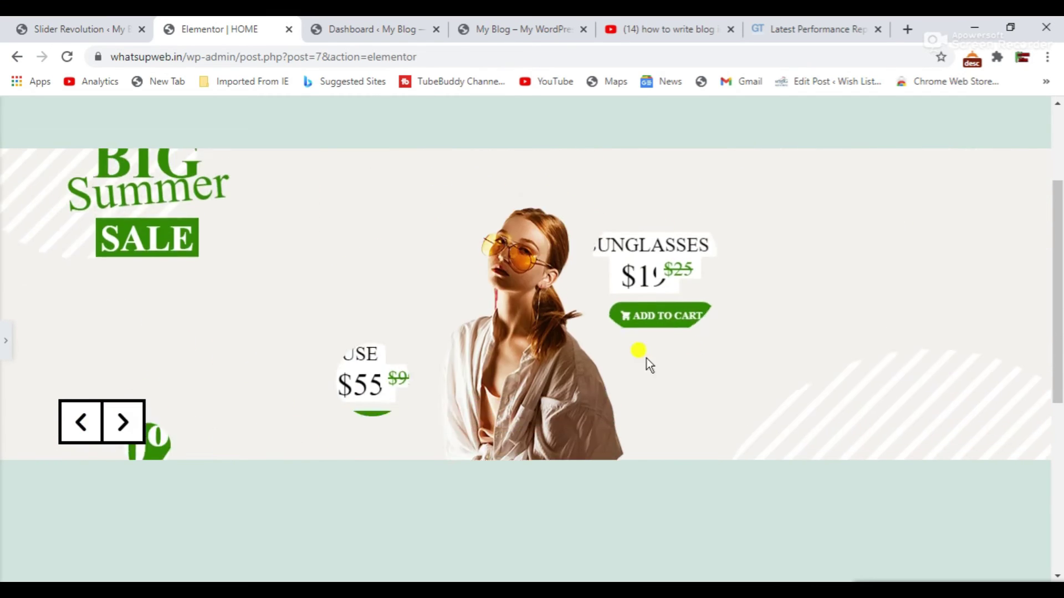
{"action": "left_click", "coordinate": [123, 422]}
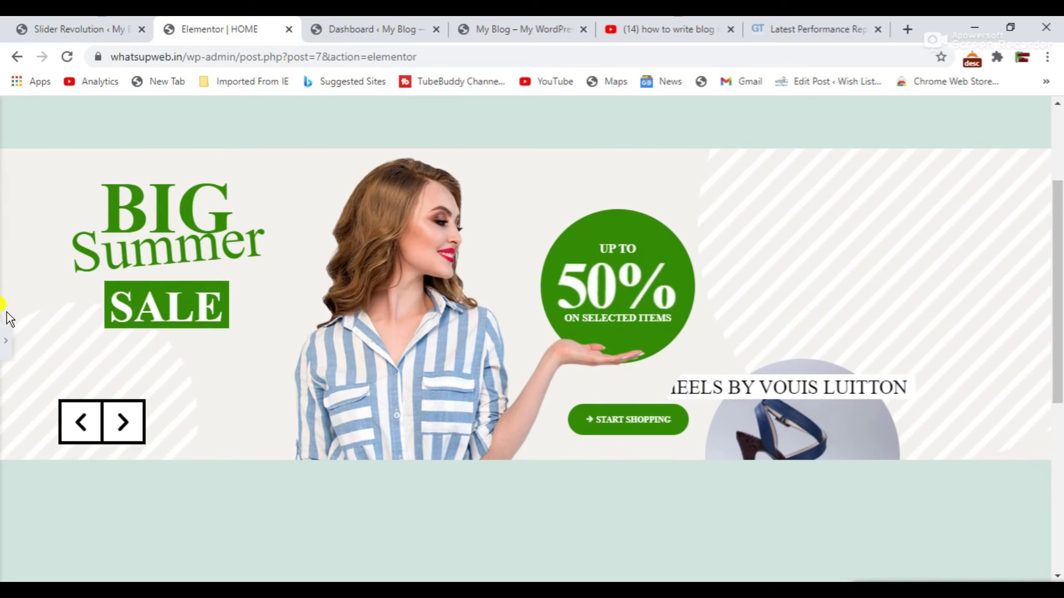
- Bring back the widget panel and save the HOME page with the inserted slider
{"action": "left_click", "coordinate": [6, 340]}
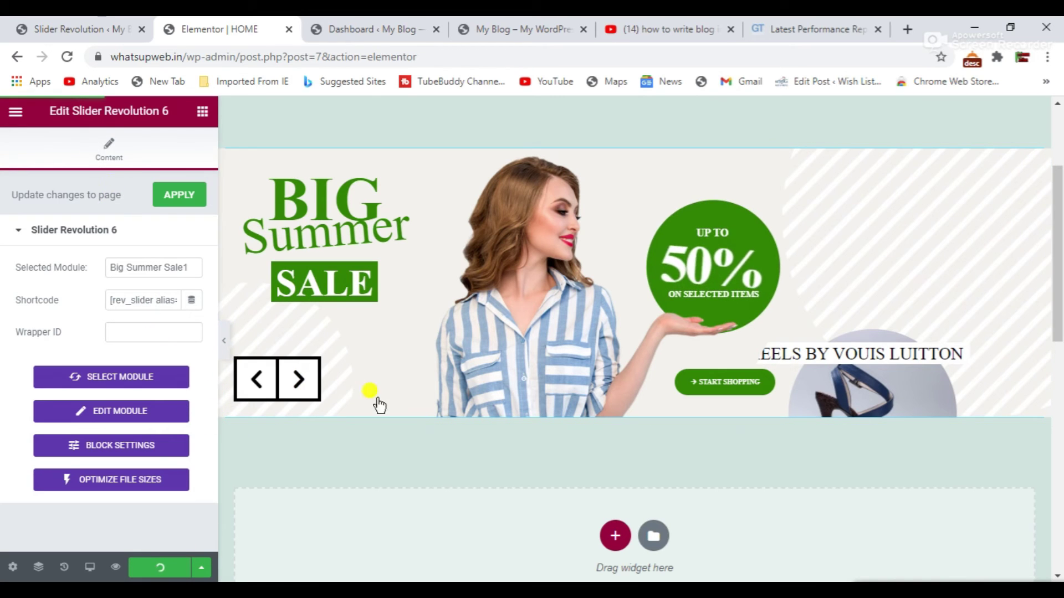
{"action": "scroll", "coordinate": [577, 322], "scroll_direction": "up", "scroll_amount": 3}
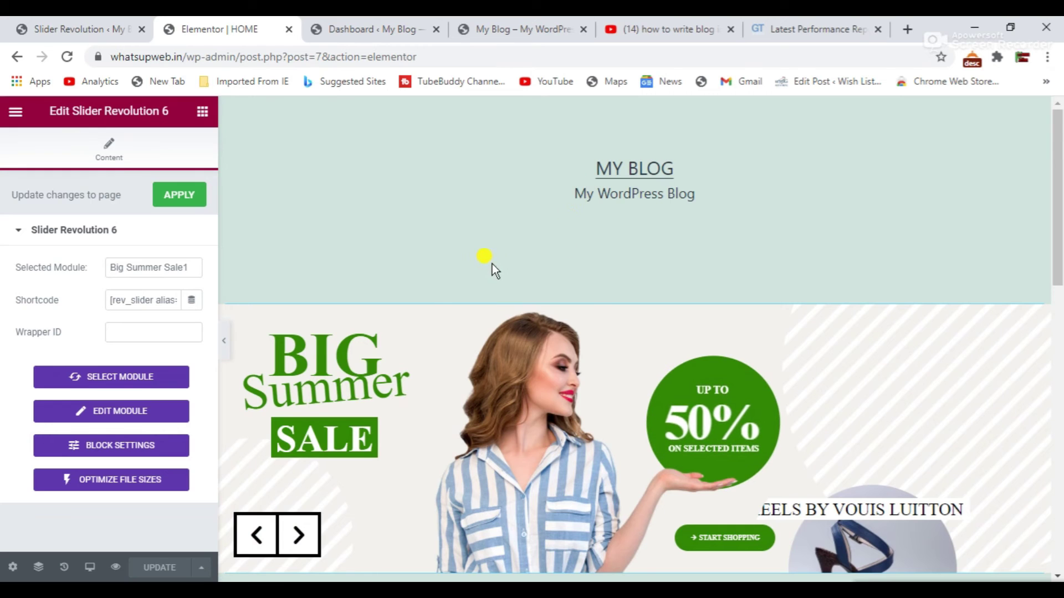
- Open the blog's live front page and check whether it displays the HOME page with the slider
{"action": "left_click", "coordinate": [89, 28]}
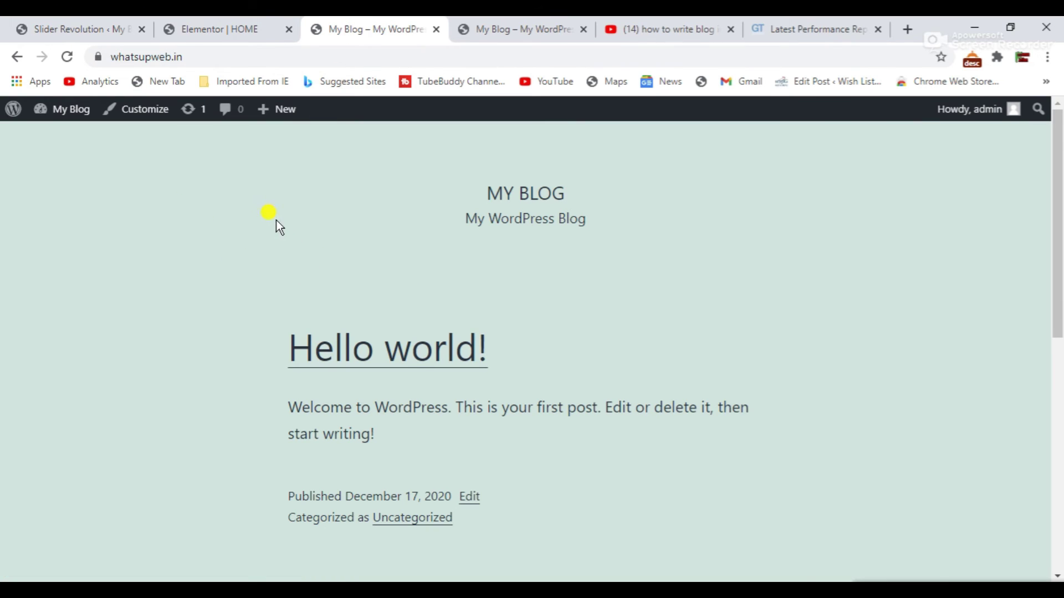
{"action": "scroll", "coordinate": [326, 204], "scroll_direction": "down", "scroll_amount": 6}
{"action": "left_click", "coordinate": [232, 31]}
{"action": "left_click", "coordinate": [334, 28]}
{"action": "scroll", "coordinate": [247, 332], "scroll_direction": "up", "scroll_amount": 6}
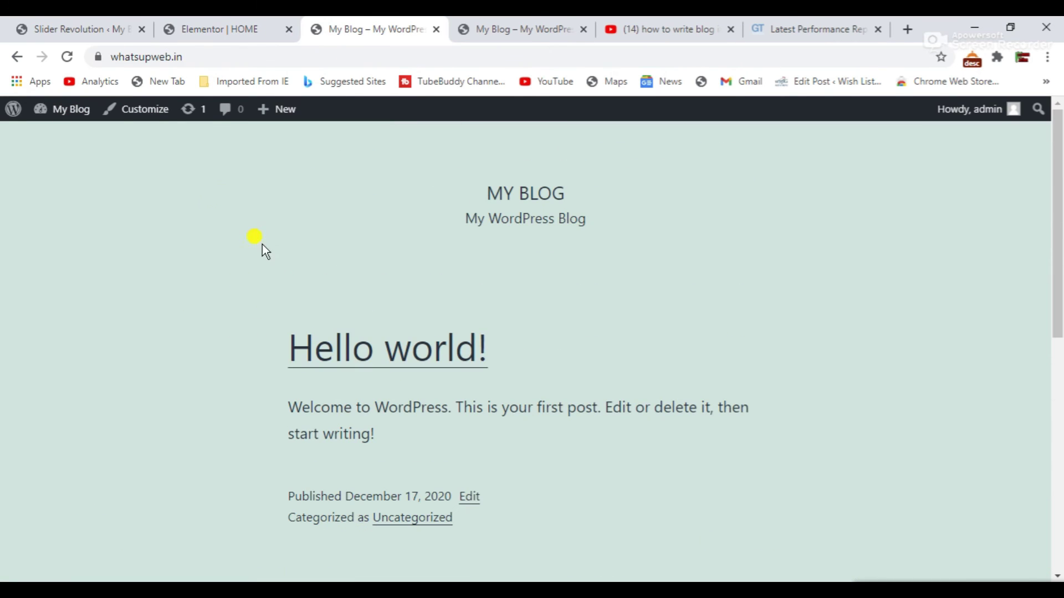
- In the WordPress Reading settings, make the homepage display the static page HOME and save the changes
{"action": "left_click", "coordinate": [68, 28]}
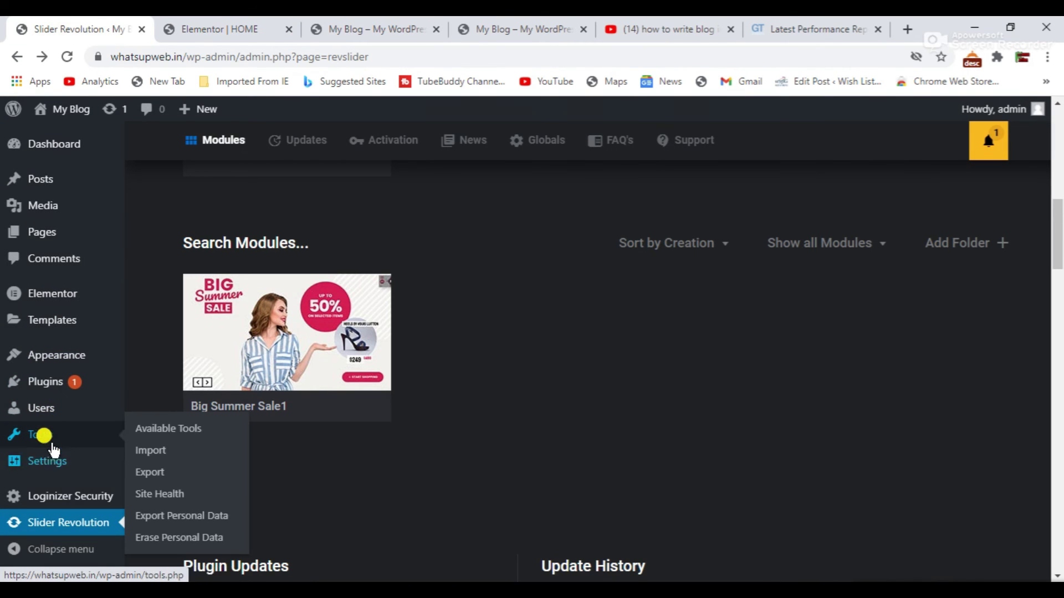
{"action": "mouse_move", "coordinate": [46, 458]}
{"action": "left_click", "coordinate": [143, 469]}
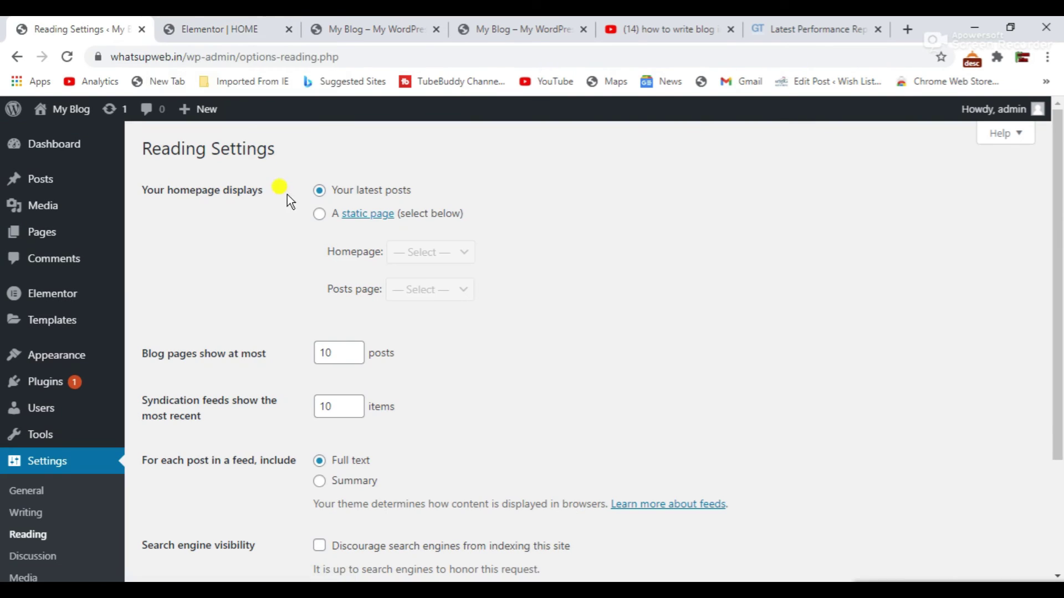
{"action": "left_click", "coordinate": [320, 214]}
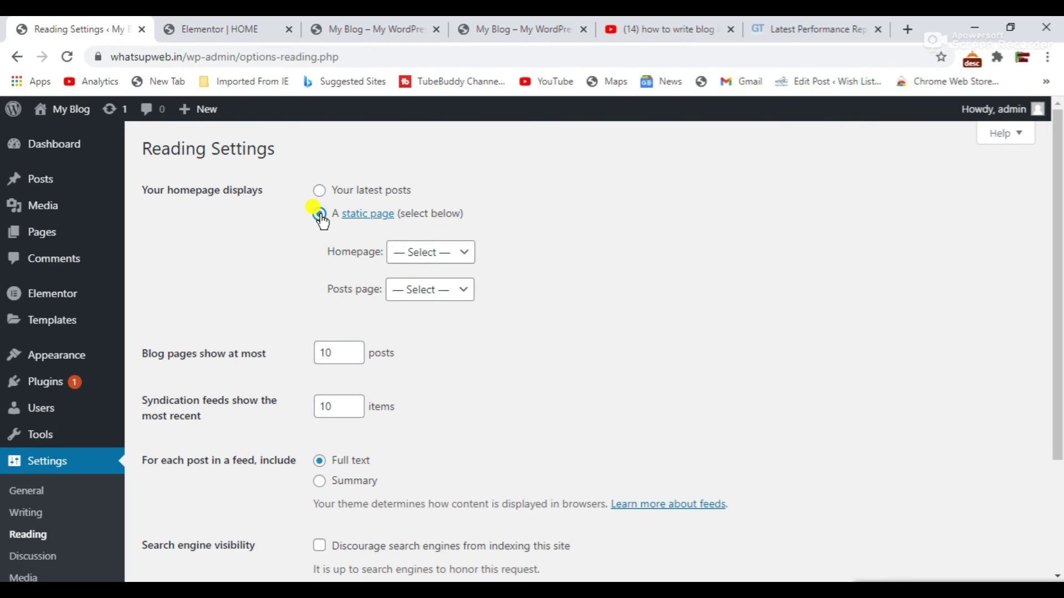
{"action": "left_click", "coordinate": [427, 252]}
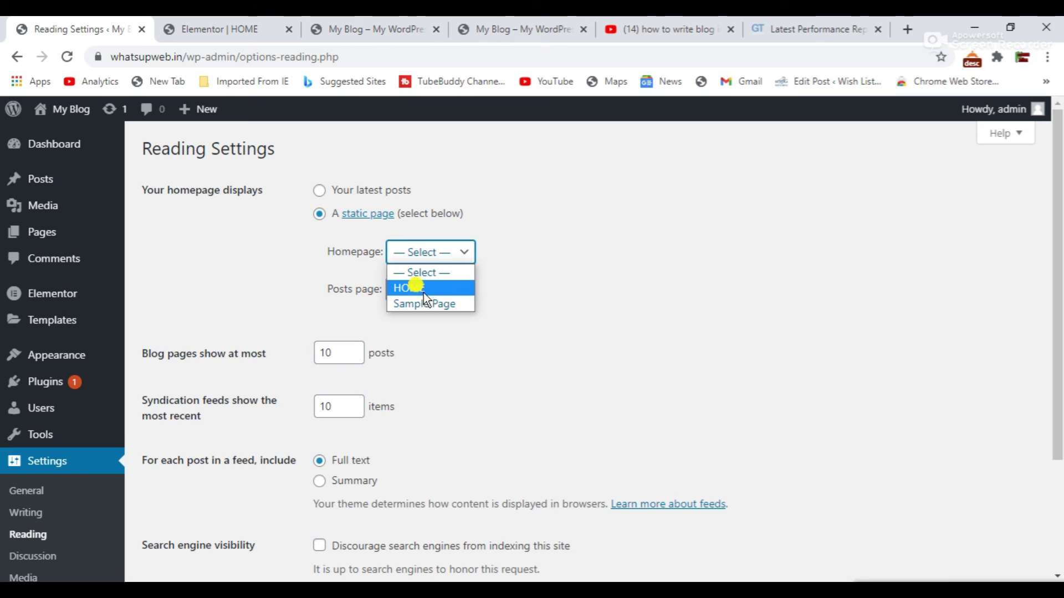
{"action": "left_click", "coordinate": [424, 290]}
{"action": "scroll", "coordinate": [399, 339], "scroll_direction": "down", "scroll_amount": 3}
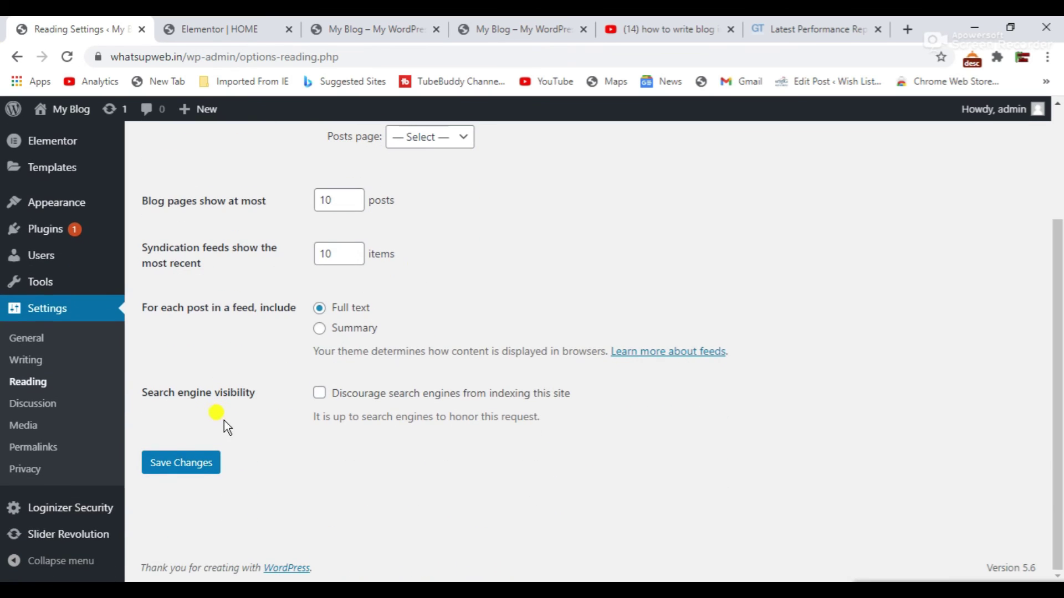
{"action": "left_click", "coordinate": [196, 465]}
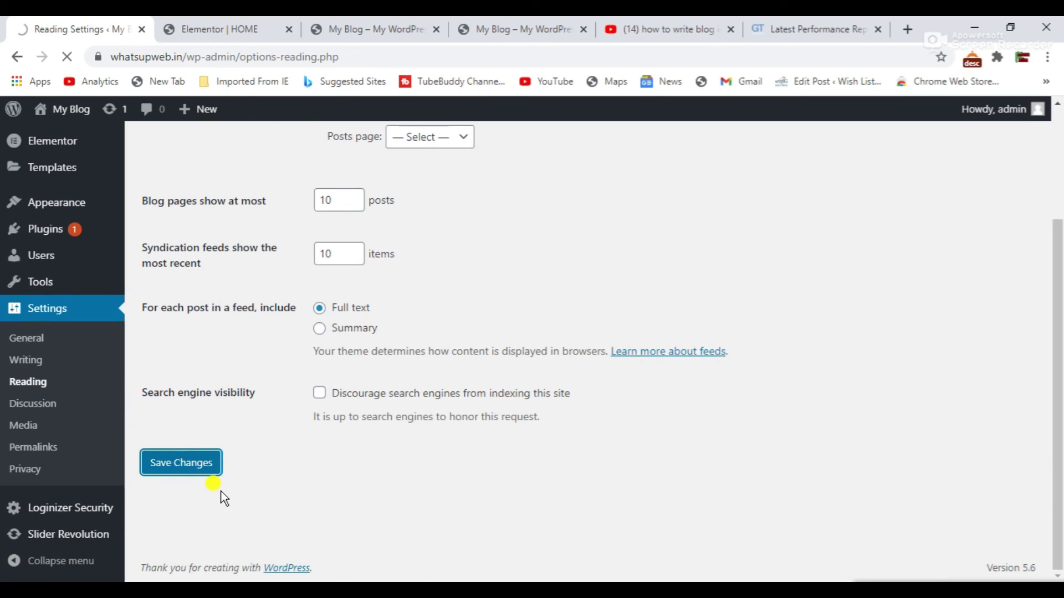
{"action": "scroll", "coordinate": [209, 404], "scroll_direction": "up", "scroll_amount": 3}
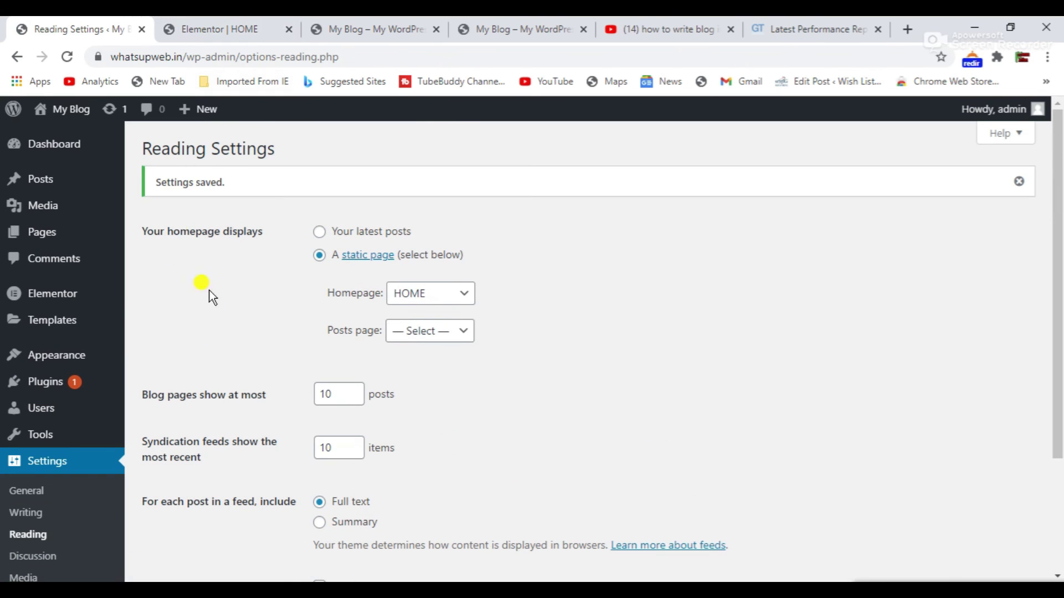
- Return to the blog's live front page and examine how the slider appears there
{"action": "left_click", "coordinate": [387, 23]}
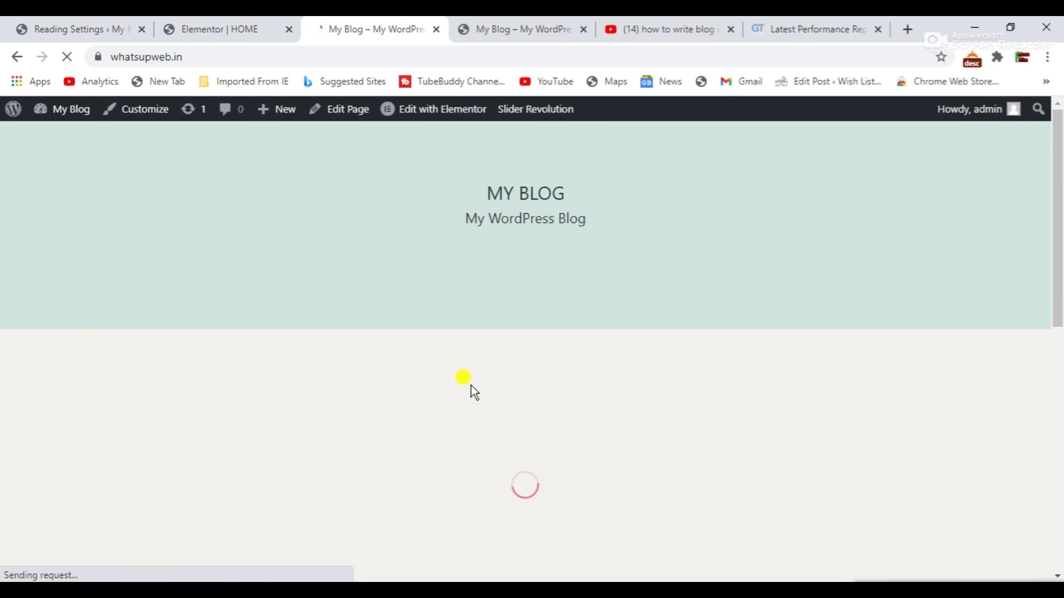
{"action": "scroll", "coordinate": [488, 388], "scroll_direction": "down", "scroll_amount": 4}
{"action": "scroll", "coordinate": [477, 397], "scroll_direction": "up", "scroll_amount": 2}
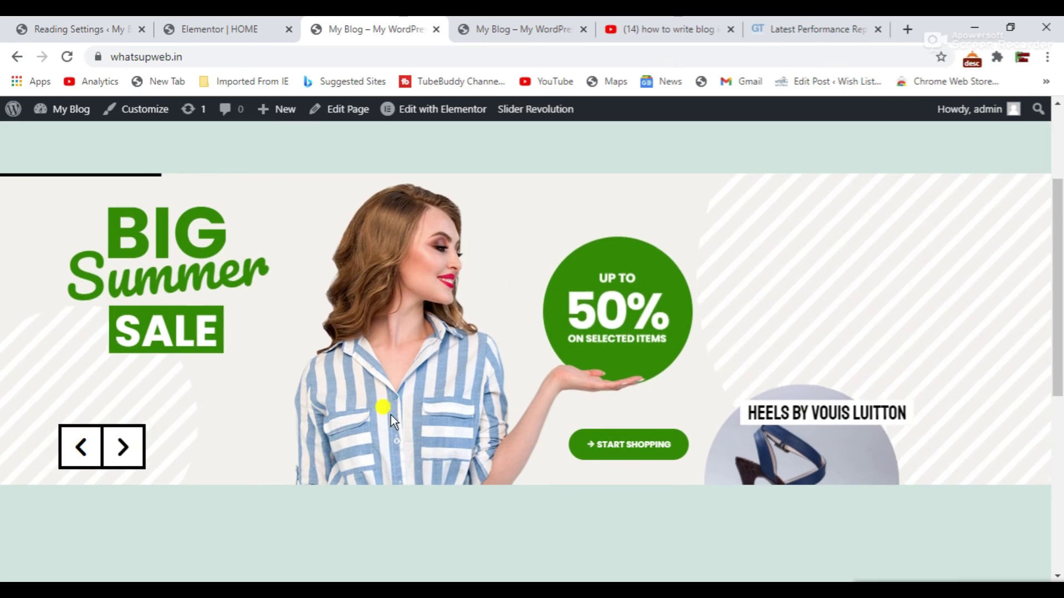